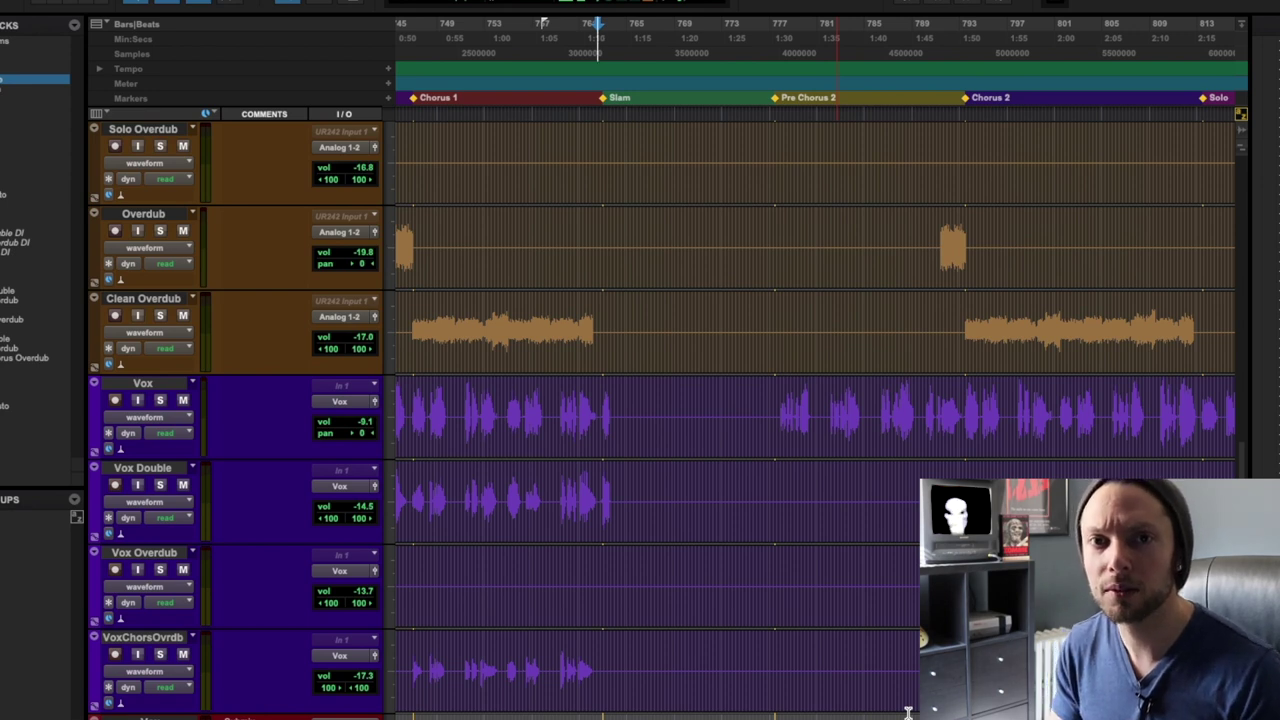
# Step: Start the song playing and survey the drum channels in the Mix window
pyautogui.press('space')
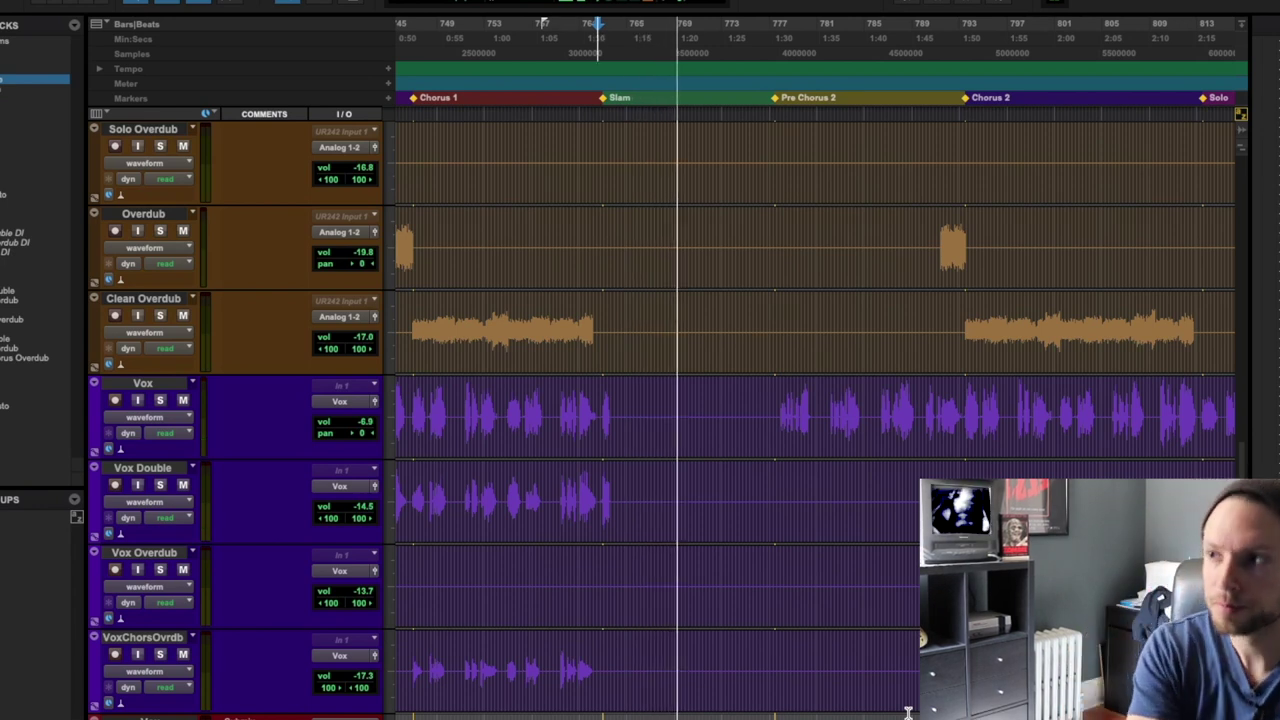
pyautogui.press('super+equal')
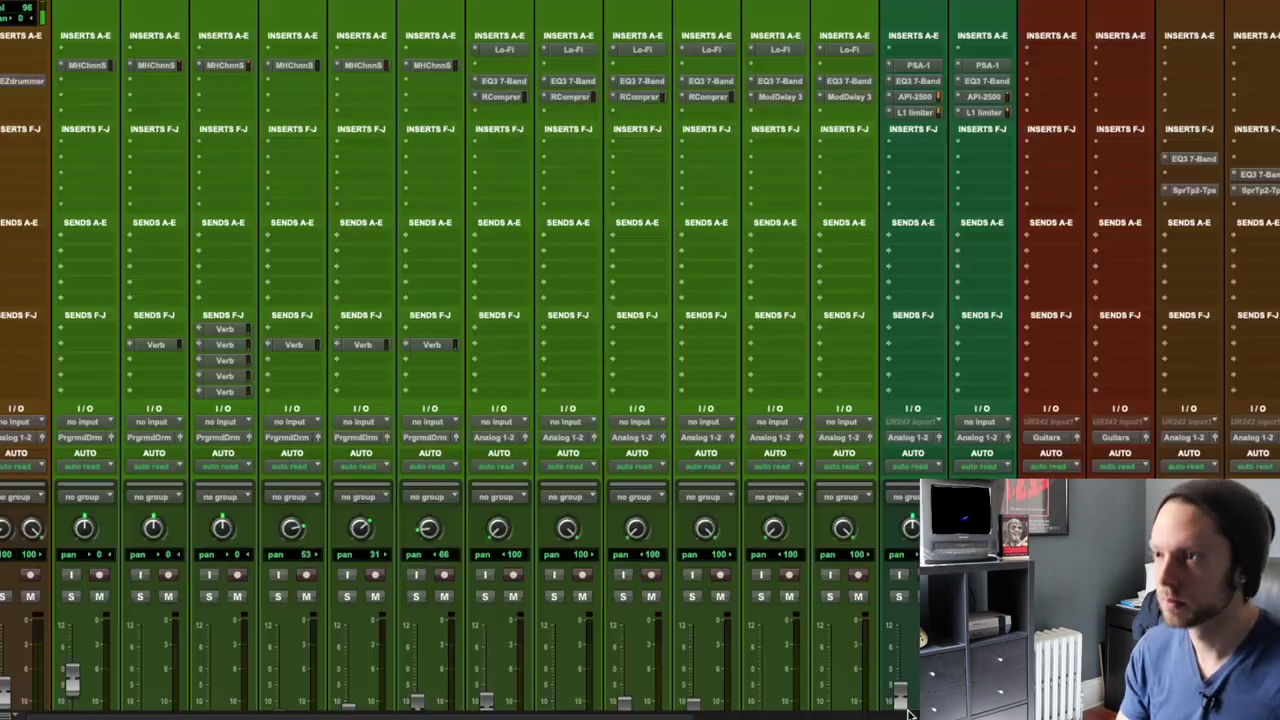
pyautogui.scroll(-5, 791, 446)
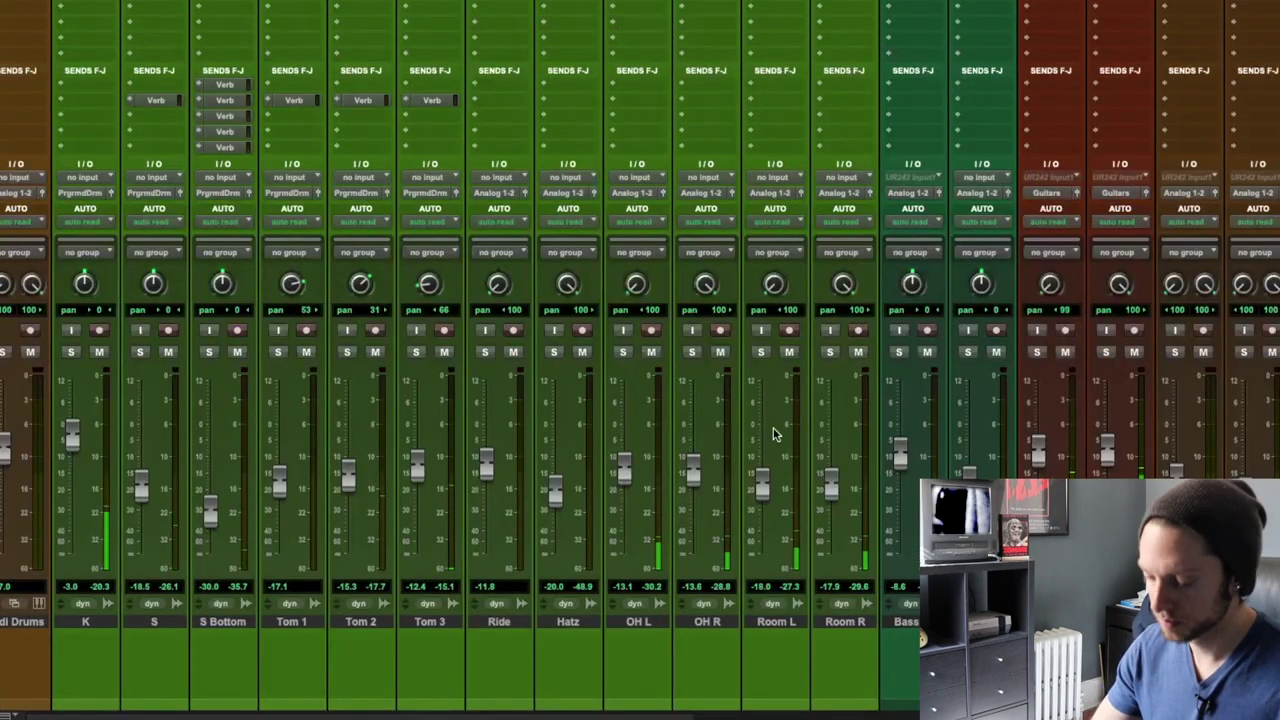
pyautogui.press('super+equal')
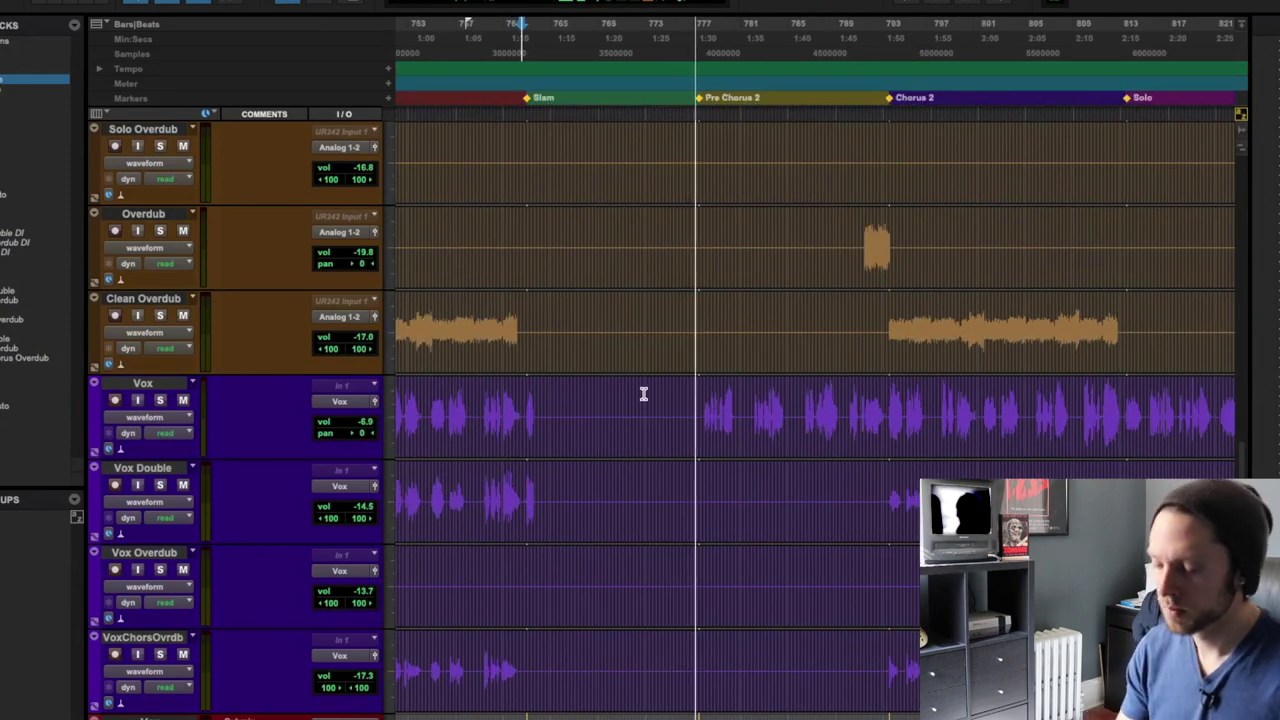
pyautogui.press('super+equal')
pyautogui.hscroll(5, 508, 441)
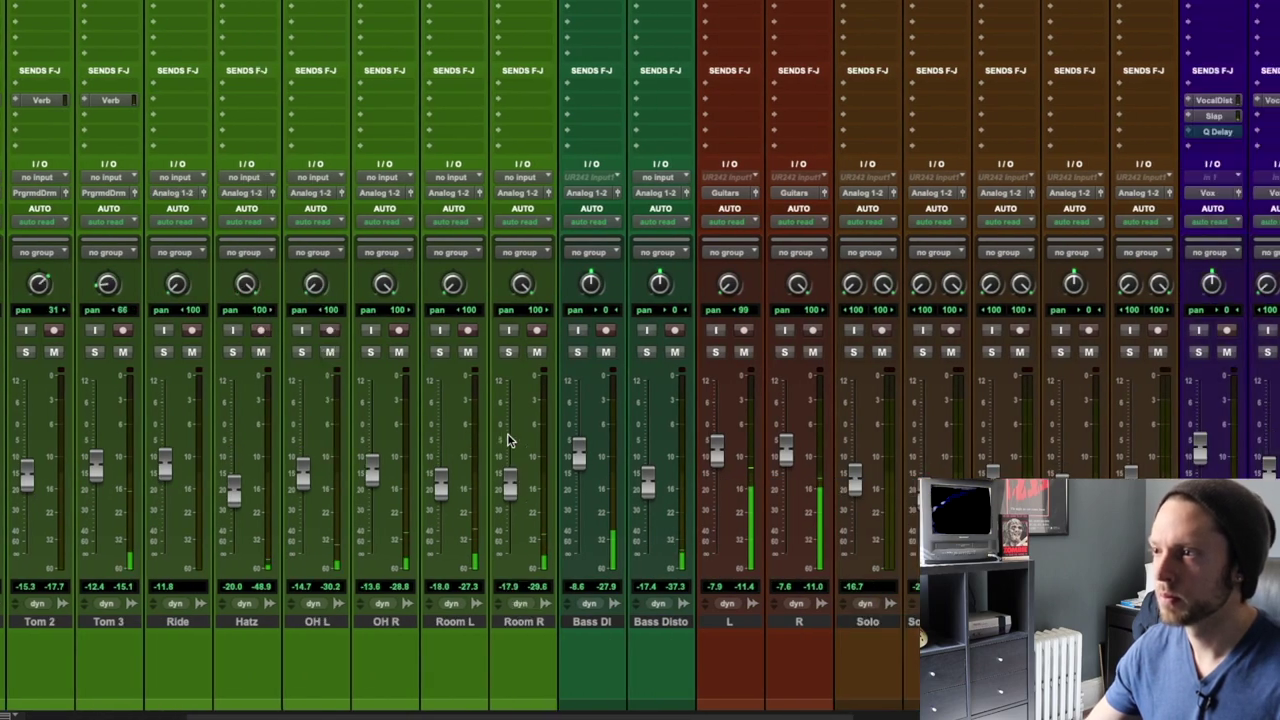
pyautogui.hscroll(5, 508, 441)
pyautogui.hscroll(-10, 508, 441)
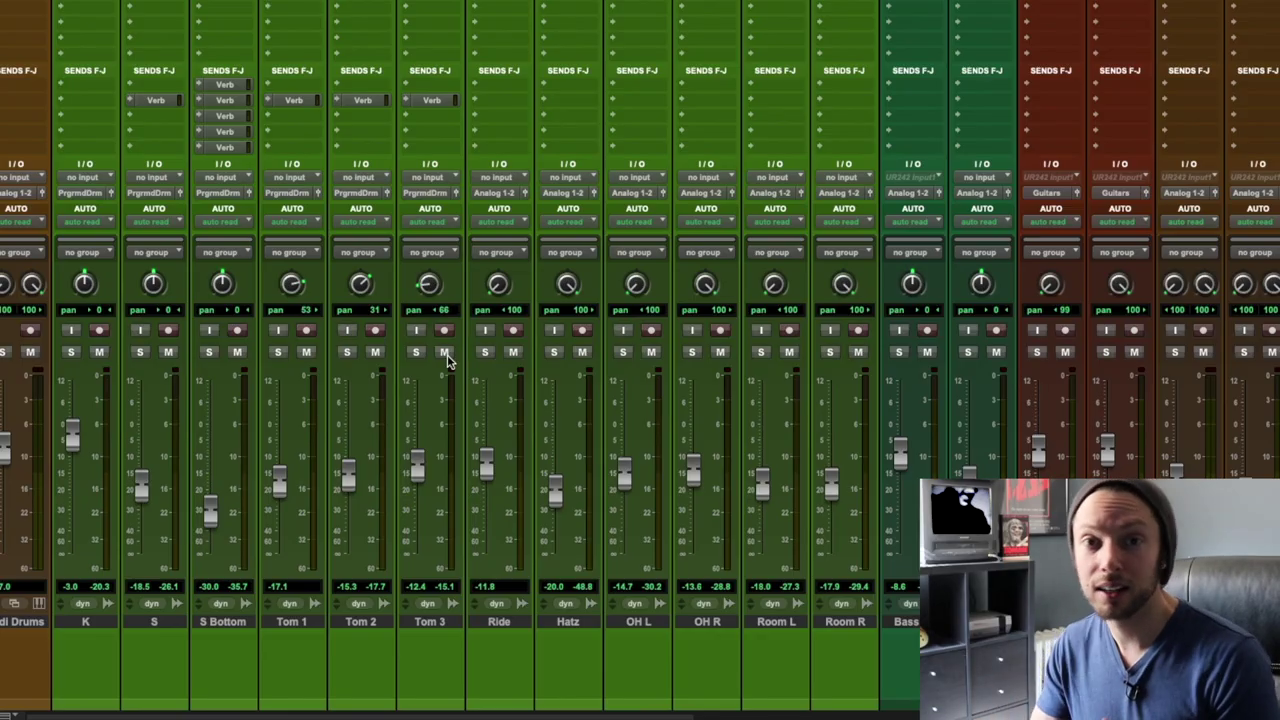
# Step: Select the kick track K in the mixer
pyautogui.click(110, 628)
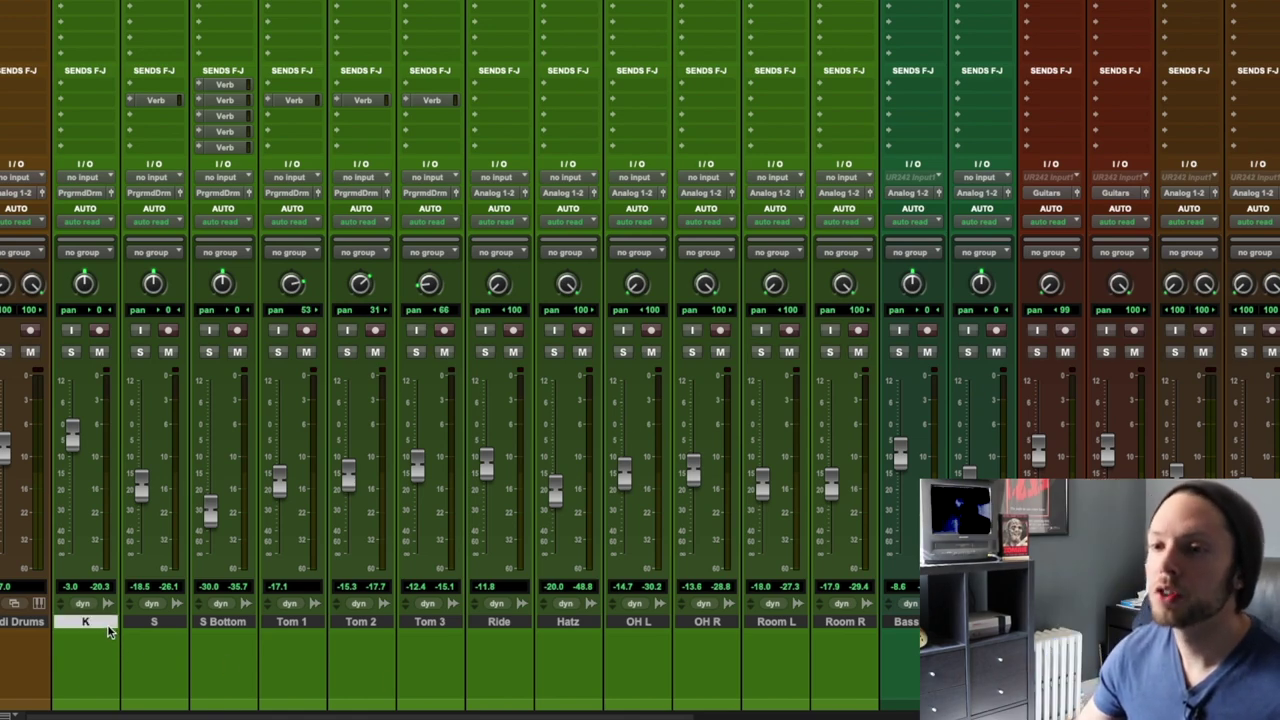
pyautogui.scroll(5, 348, 460)
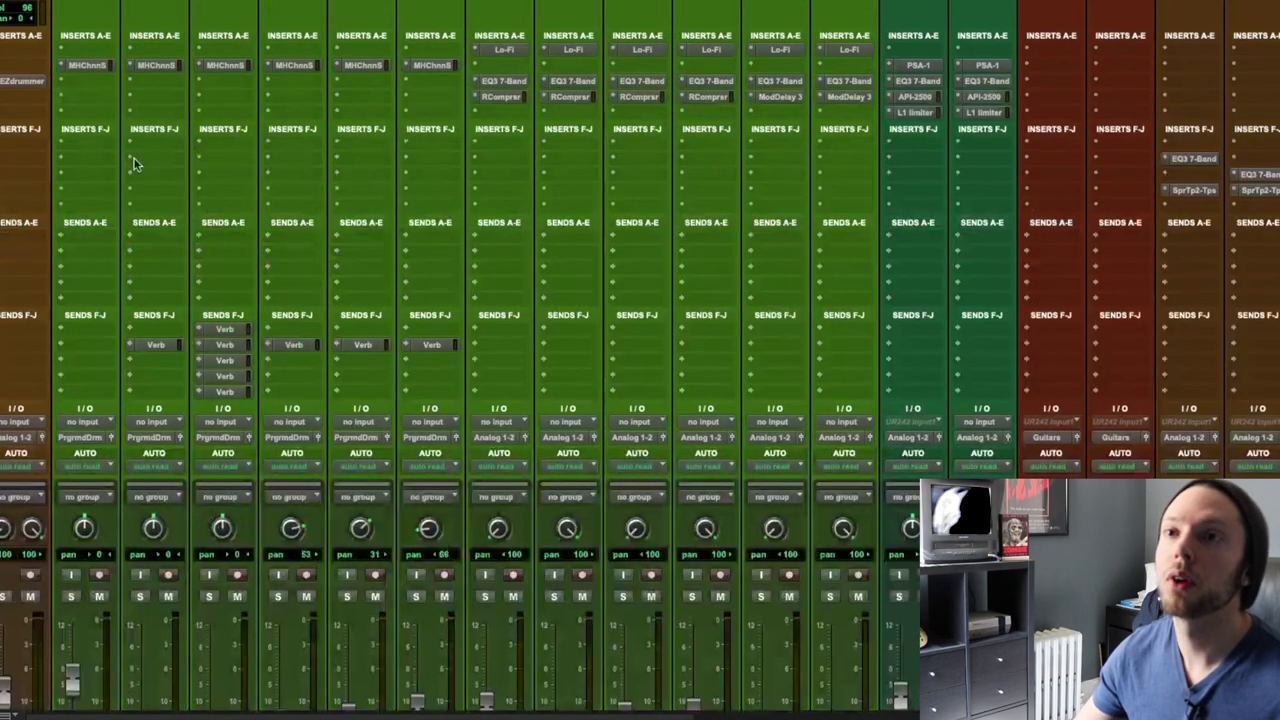
pyautogui.scroll(-5, 130, 135)
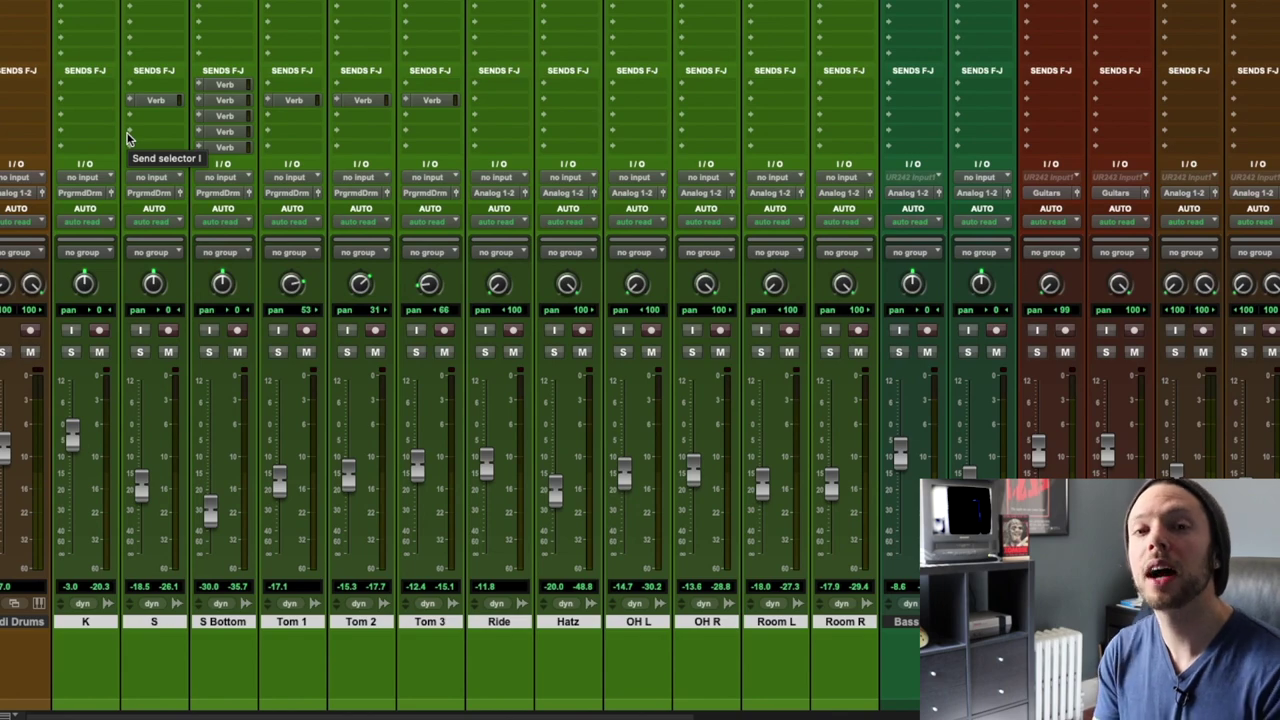
# Step: In the Edit window, zoom out with R and scroll up to the Kick, Snare and Tom tracks
pyautogui.press('super+equal')
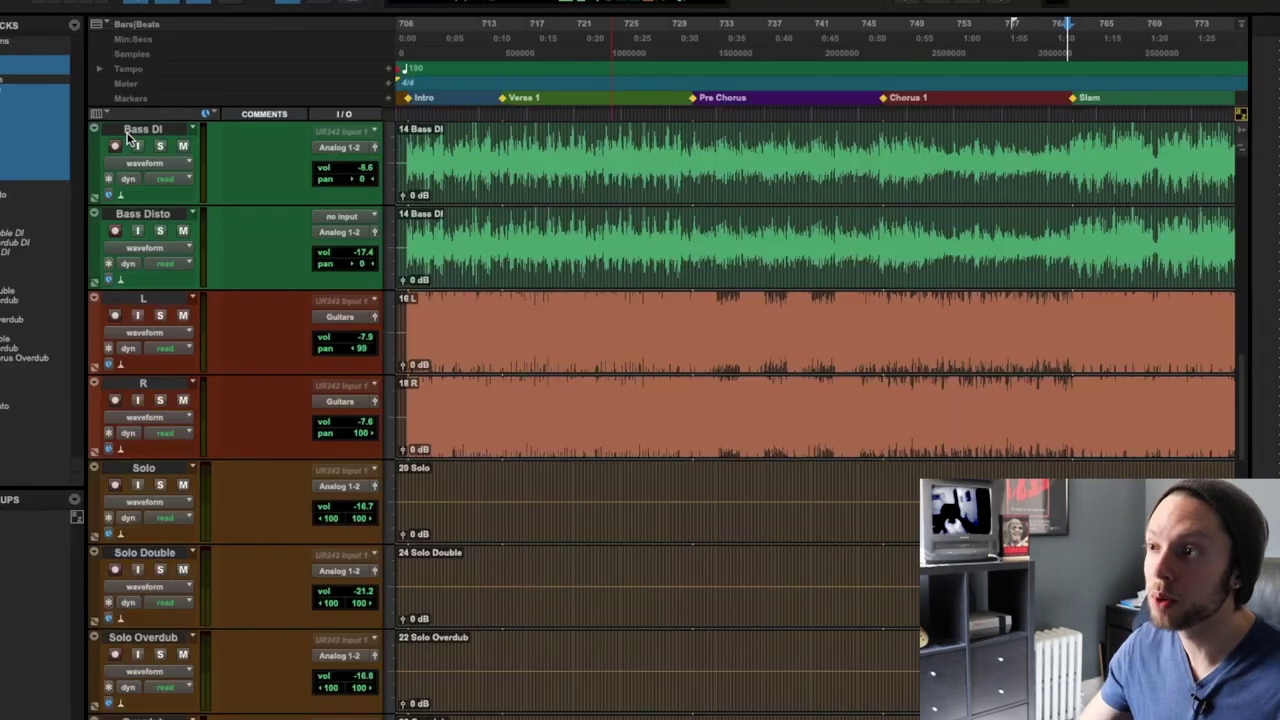
pyautogui.scroll(3, 793, 297)
pyautogui.scroll(-8, 793, 297)
pyautogui.scroll(2, 793, 297)
pyautogui.press('r')
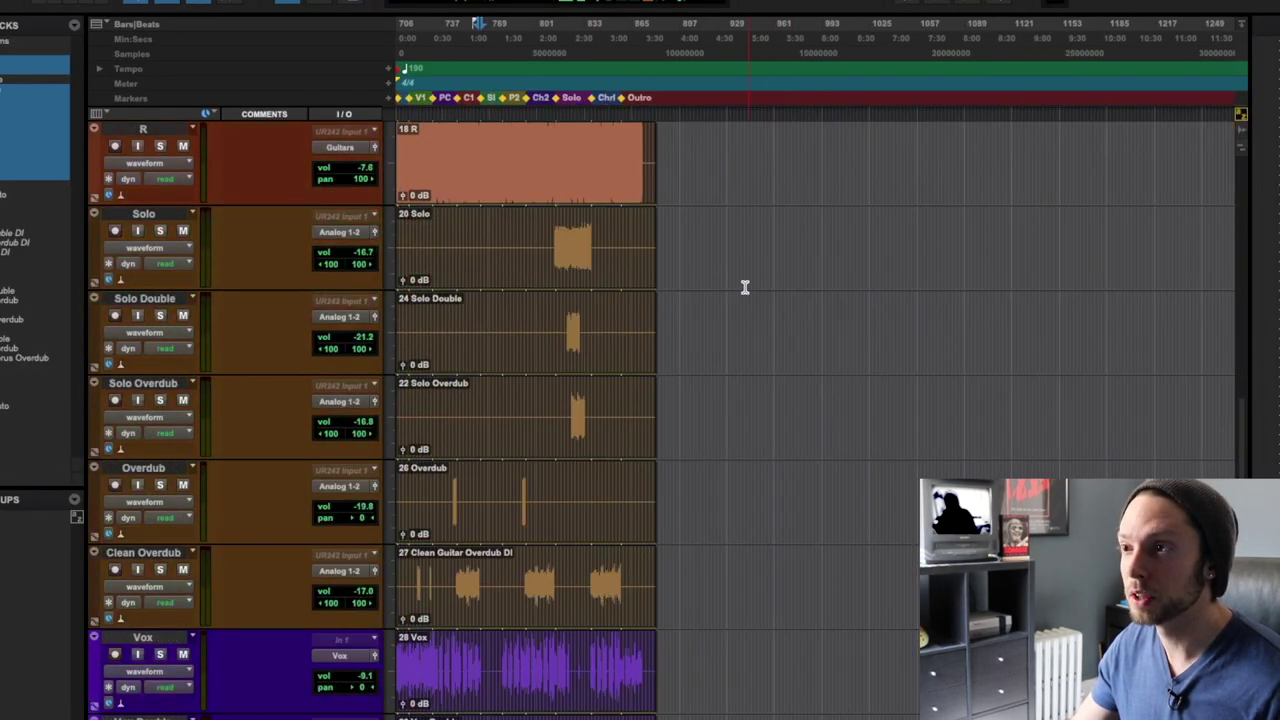
pyautogui.scroll(10, 745, 288)
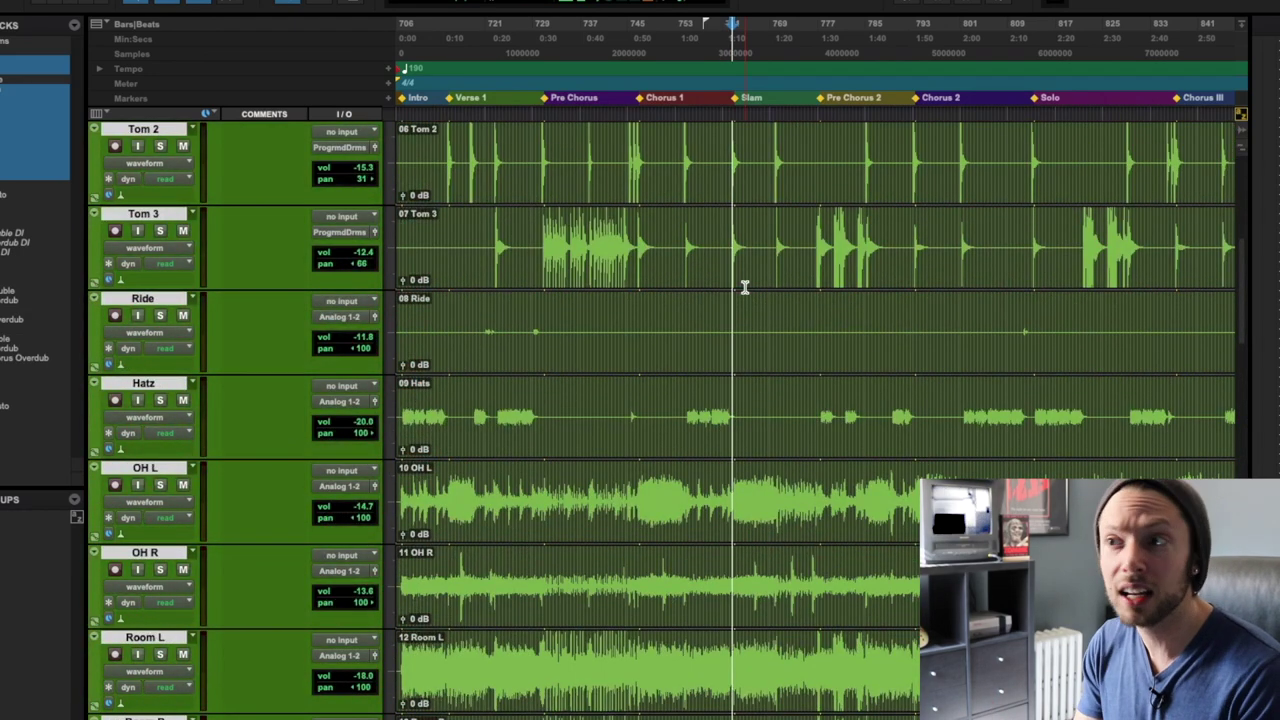
pyautogui.scroll(5, 743, 286)
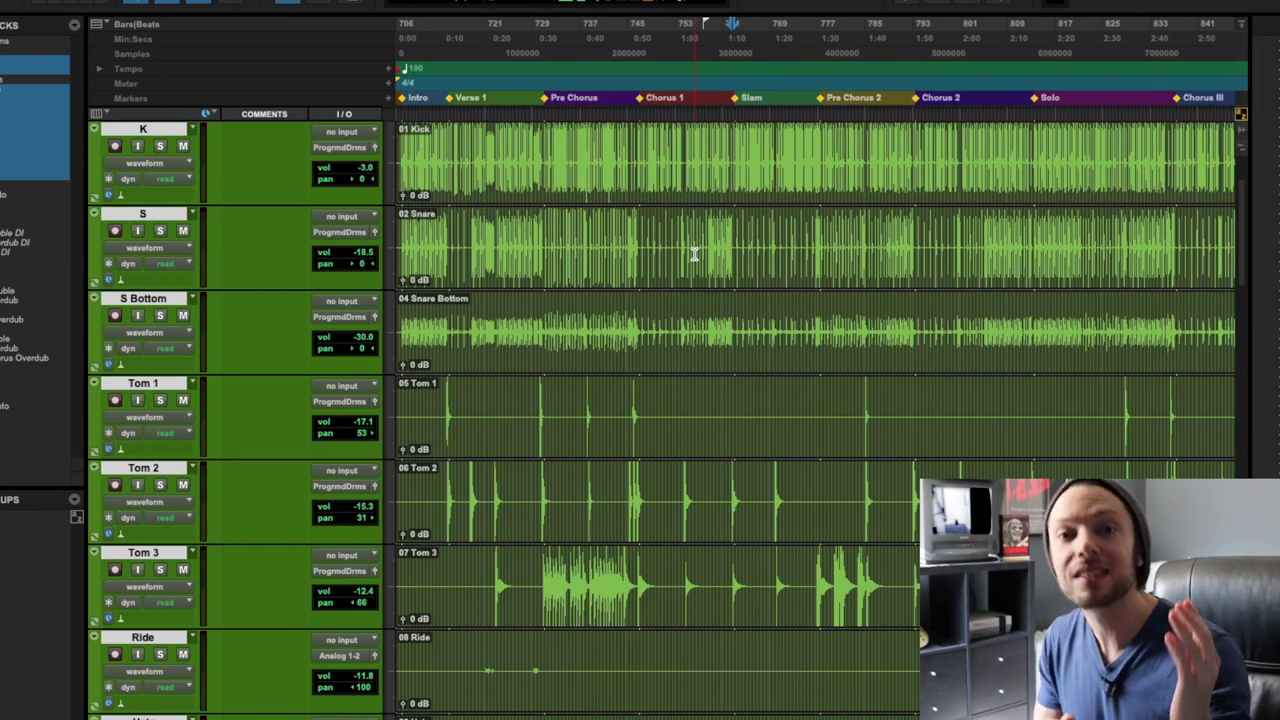
# Step: Solo the kick track K and open its ChannelStrip3 insert
pyautogui.press('super+equal')
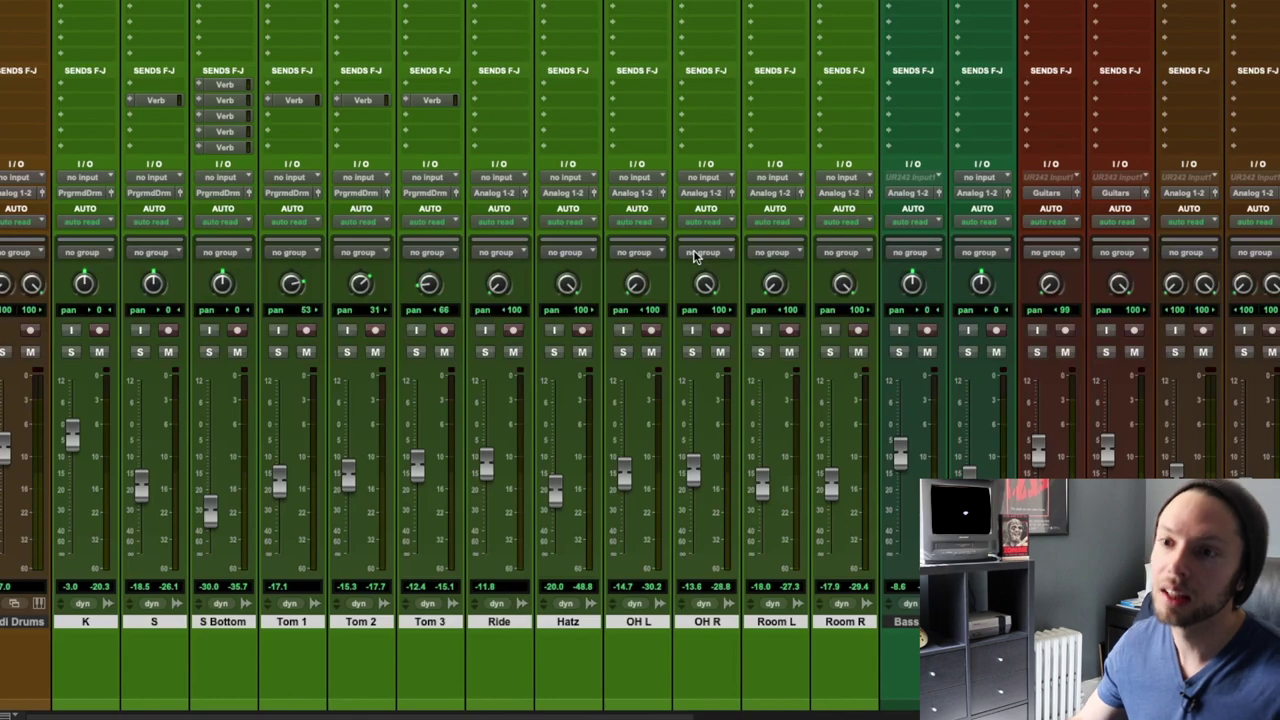
pyautogui.click(77, 353)
pyautogui.scroll(5, 133, 65)
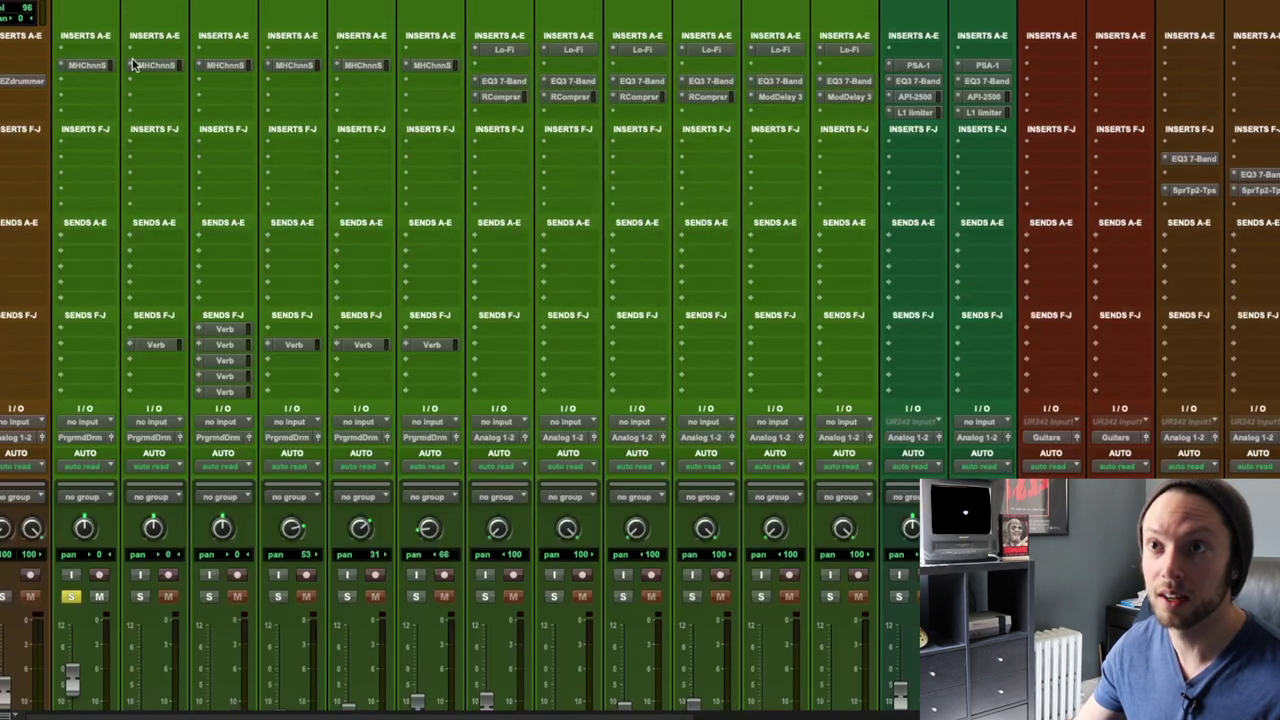
pyautogui.click(75, 65)
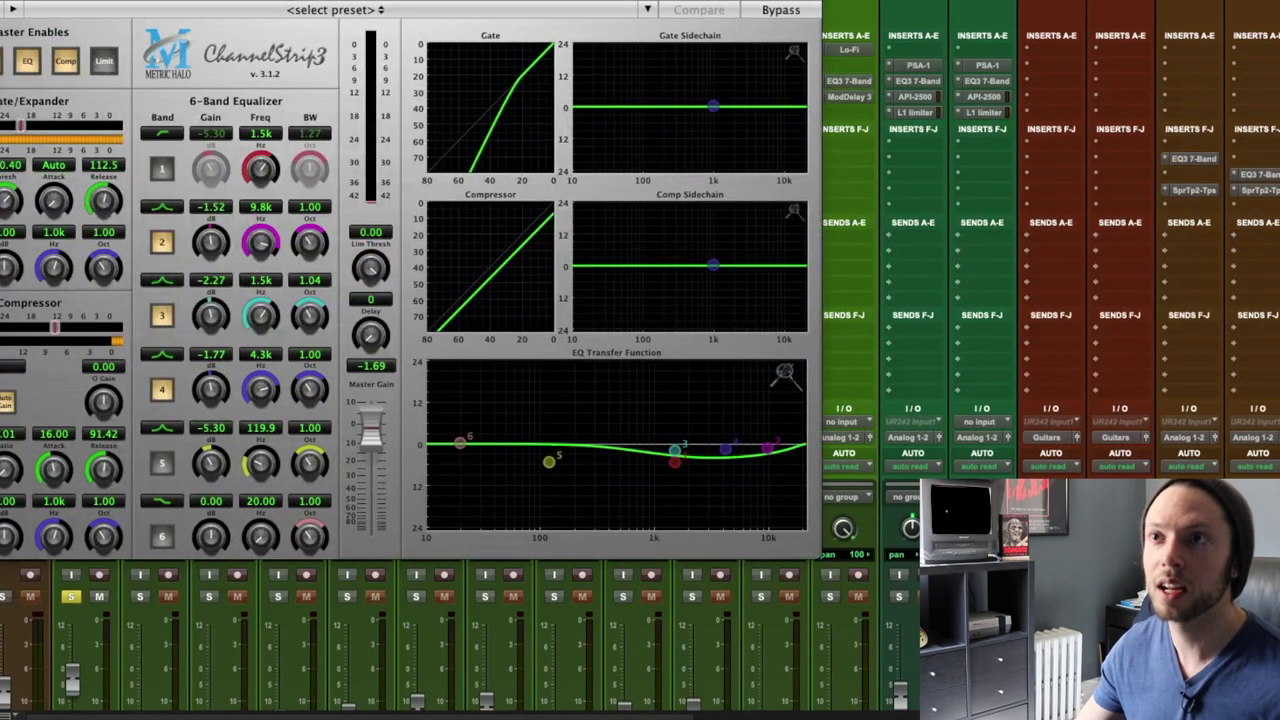
# Step: Close ChannelStrip3, stop playback and return to the Mix window
pyautogui.press('super+equal')
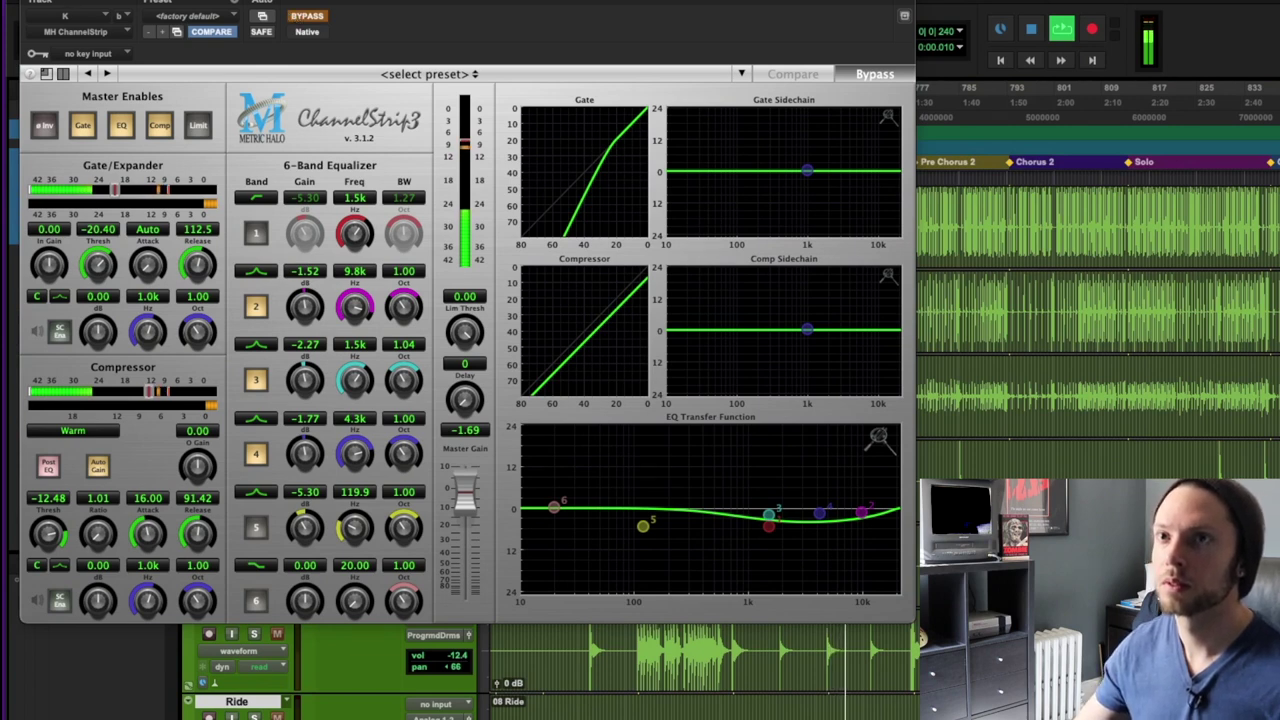
pyautogui.press('super+w')
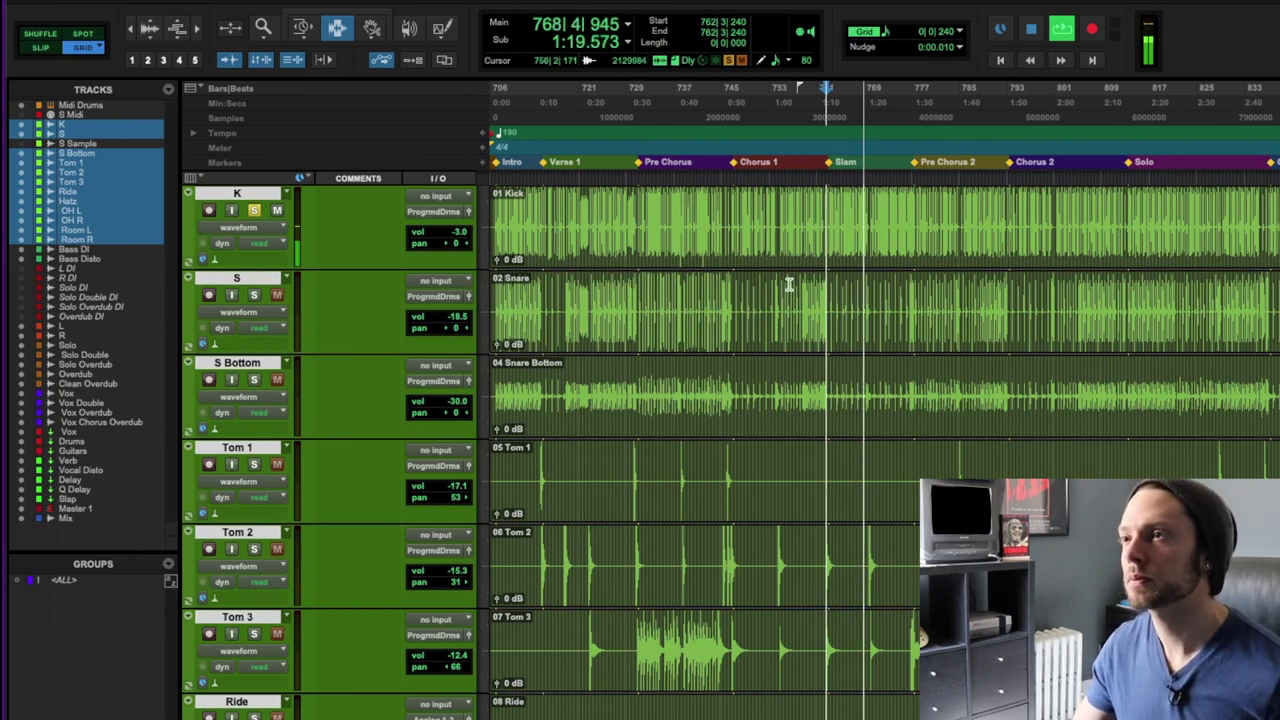
pyautogui.press('space')
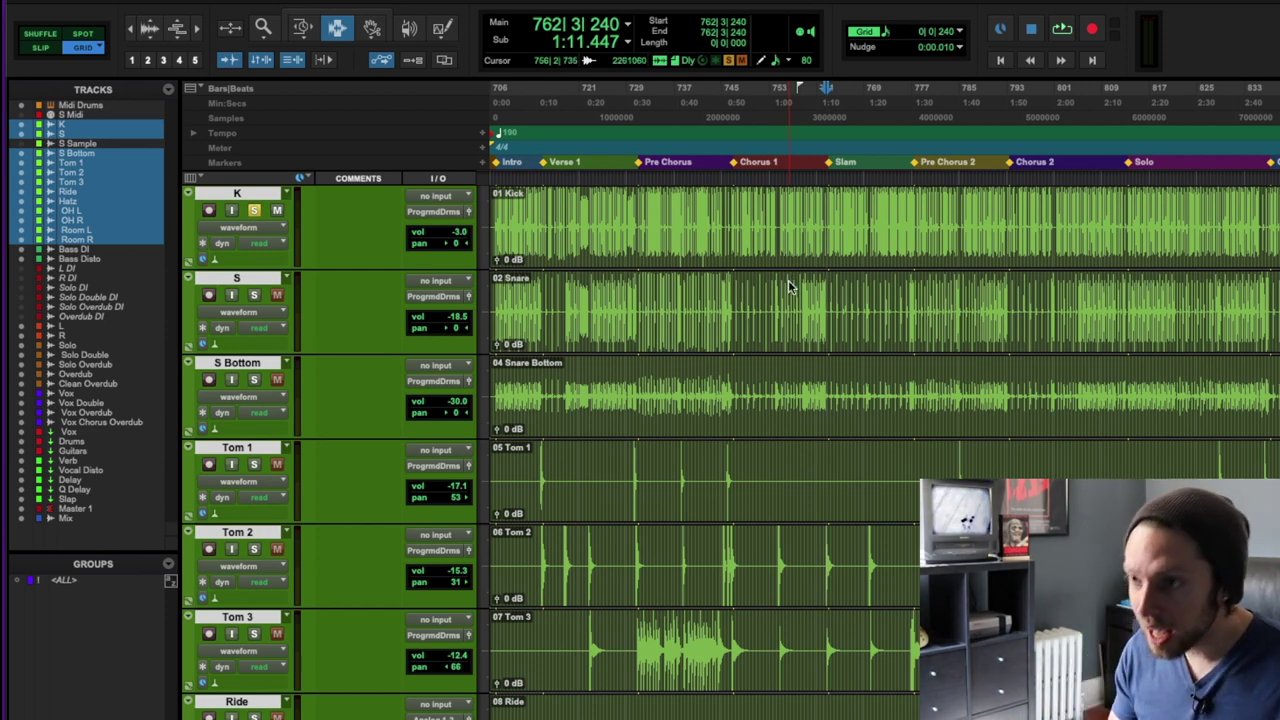
pyautogui.hotkey('ctrl', '=')
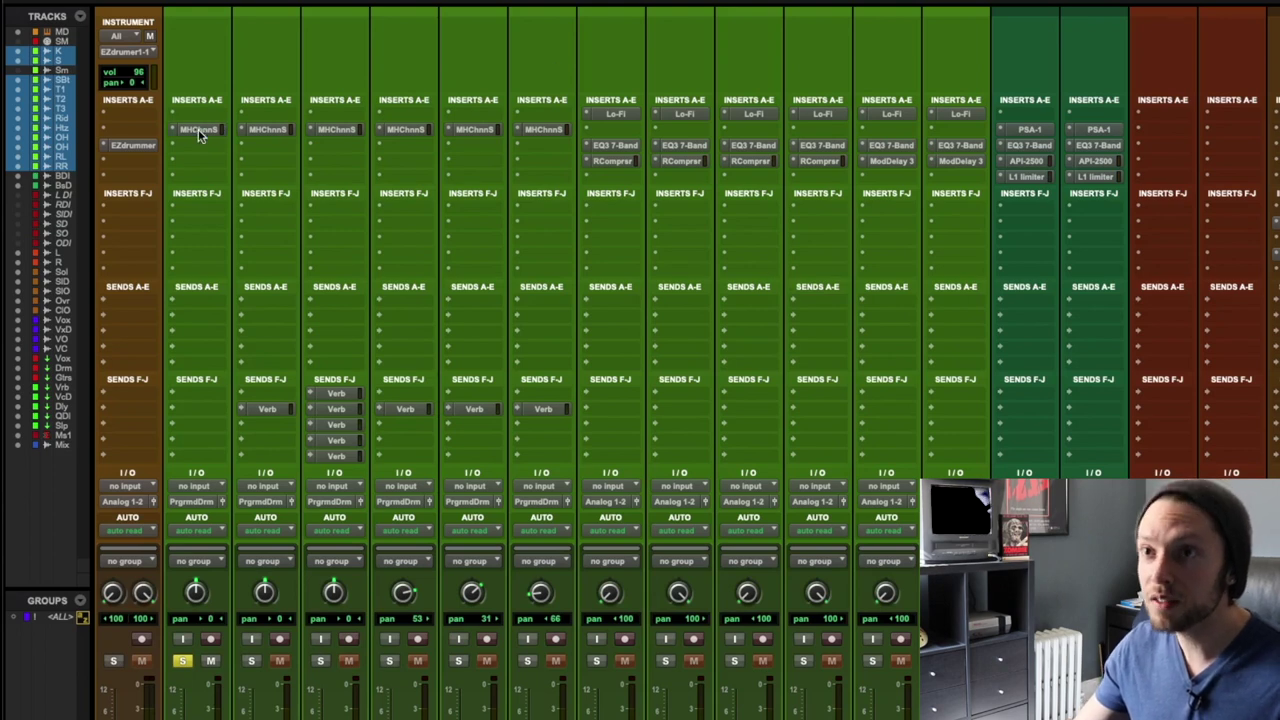
# Step: Reopen the kick's ChannelStrip3, nudge its window up-left, then close it
pyautogui.click(198, 135)
pyautogui.moveTo(323, 57); pyautogui.dragTo(306, 46)
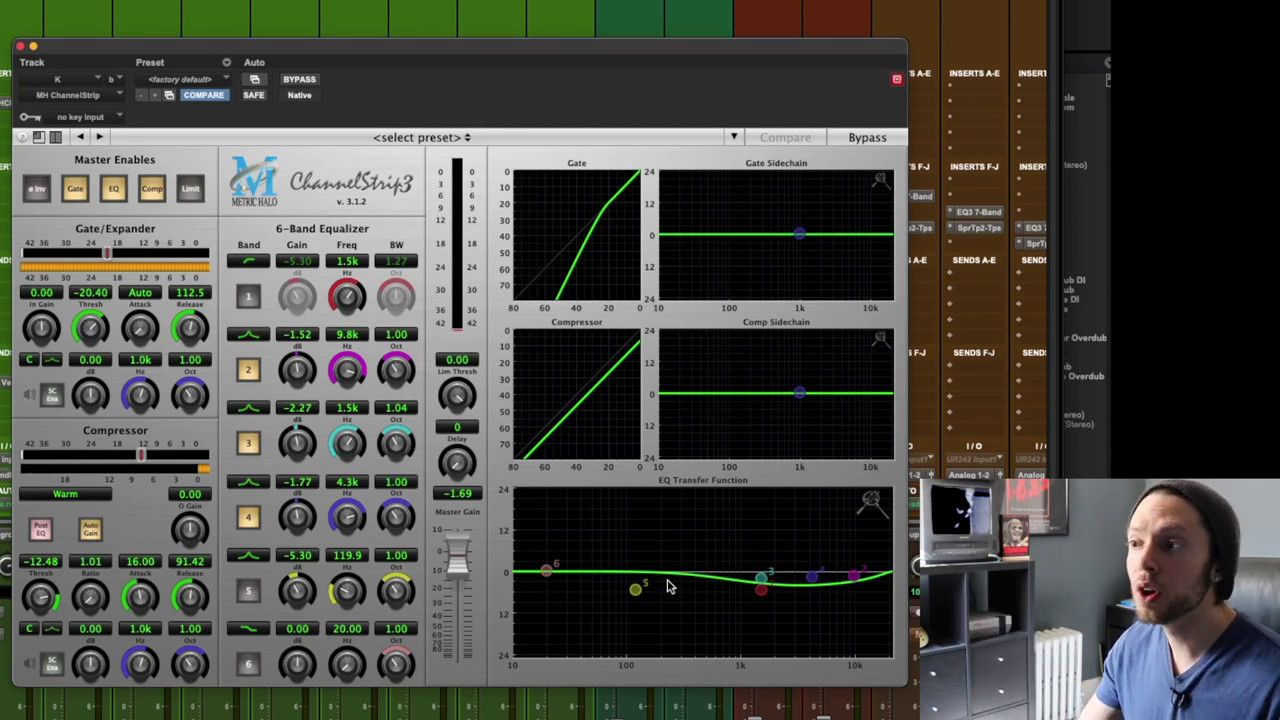
pyautogui.click(20, 46)
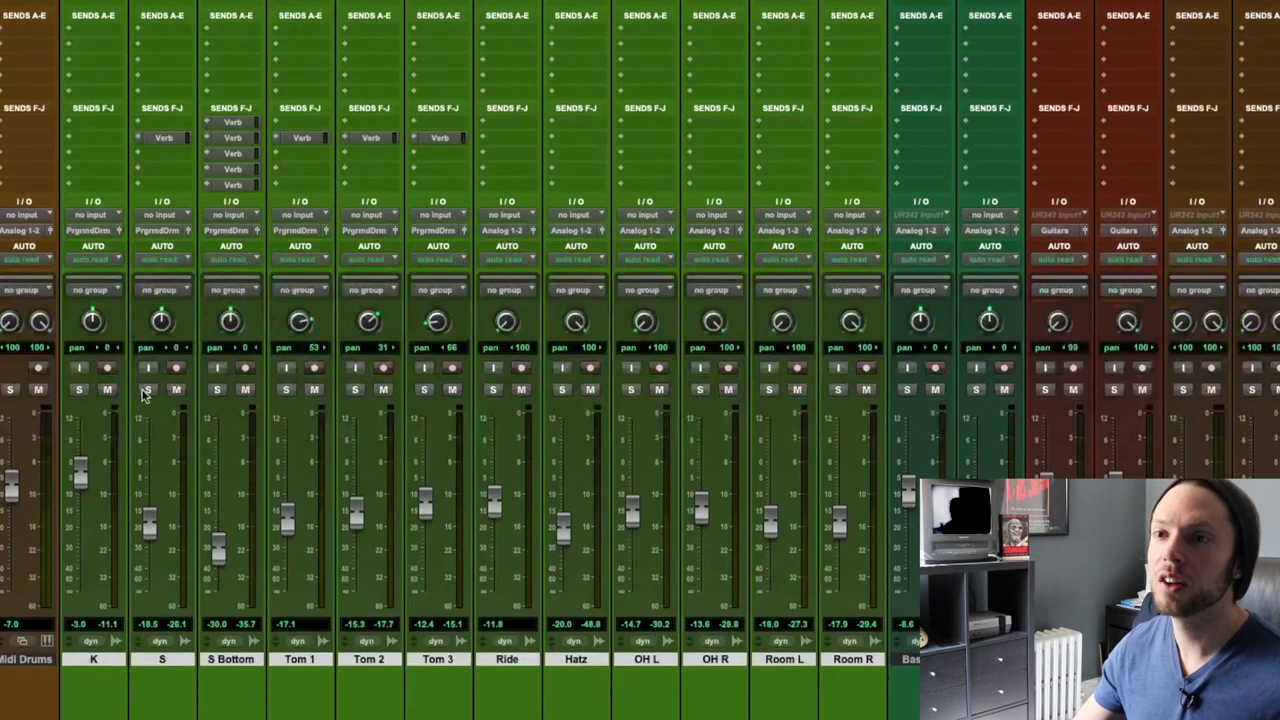
# Step: Solo the snare track S and open its MH ChannelStrip to adjust the EQ bands
pyautogui.click(147, 634)
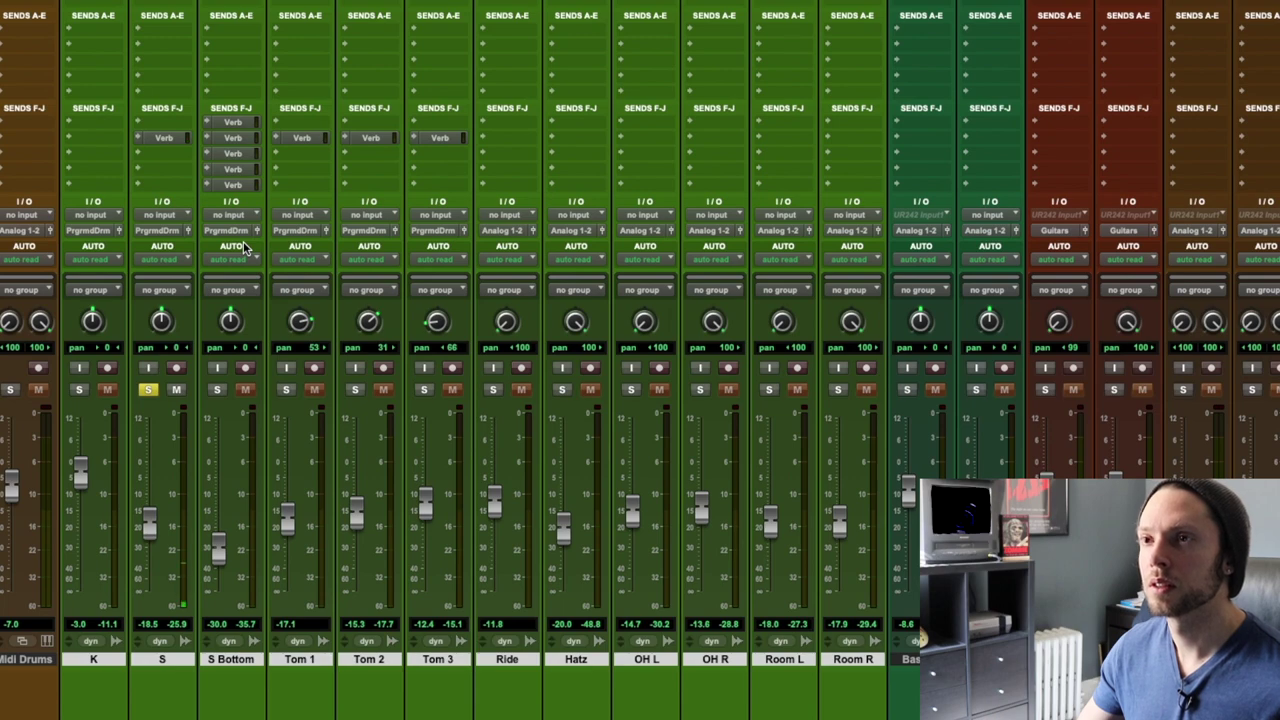
pyautogui.scroll(5, 243, 241)
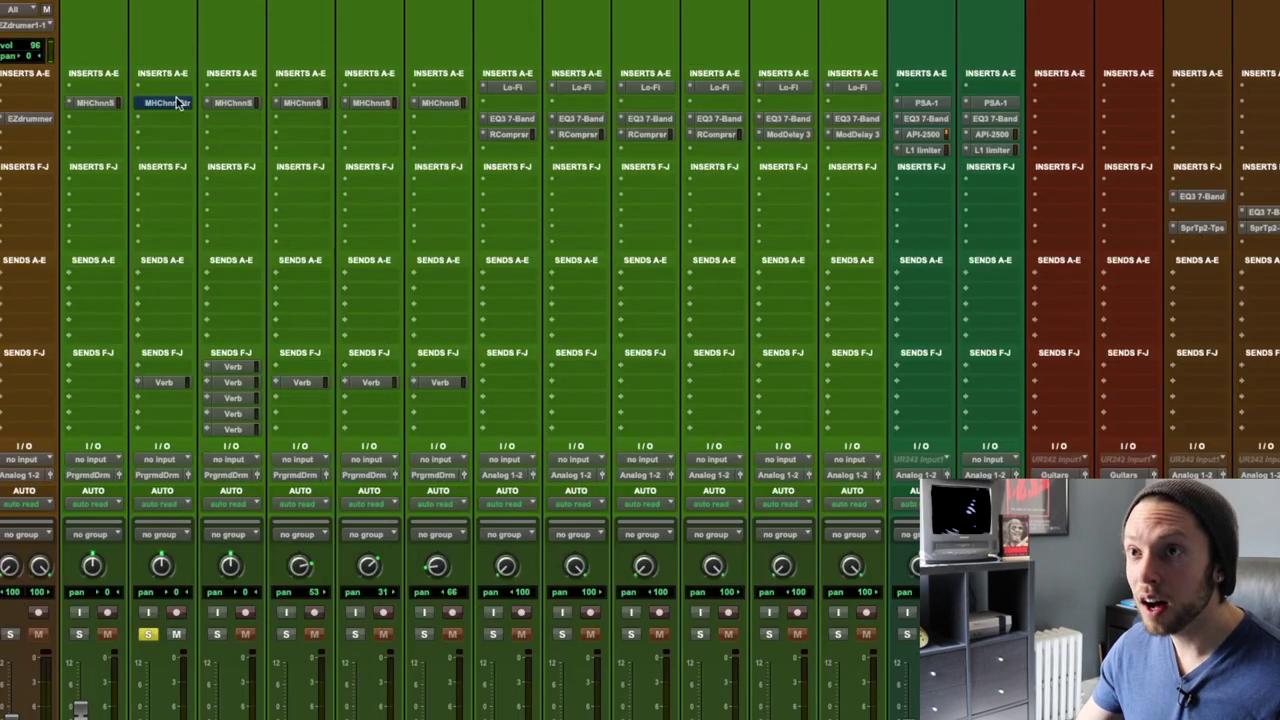
pyautogui.click(176, 106)
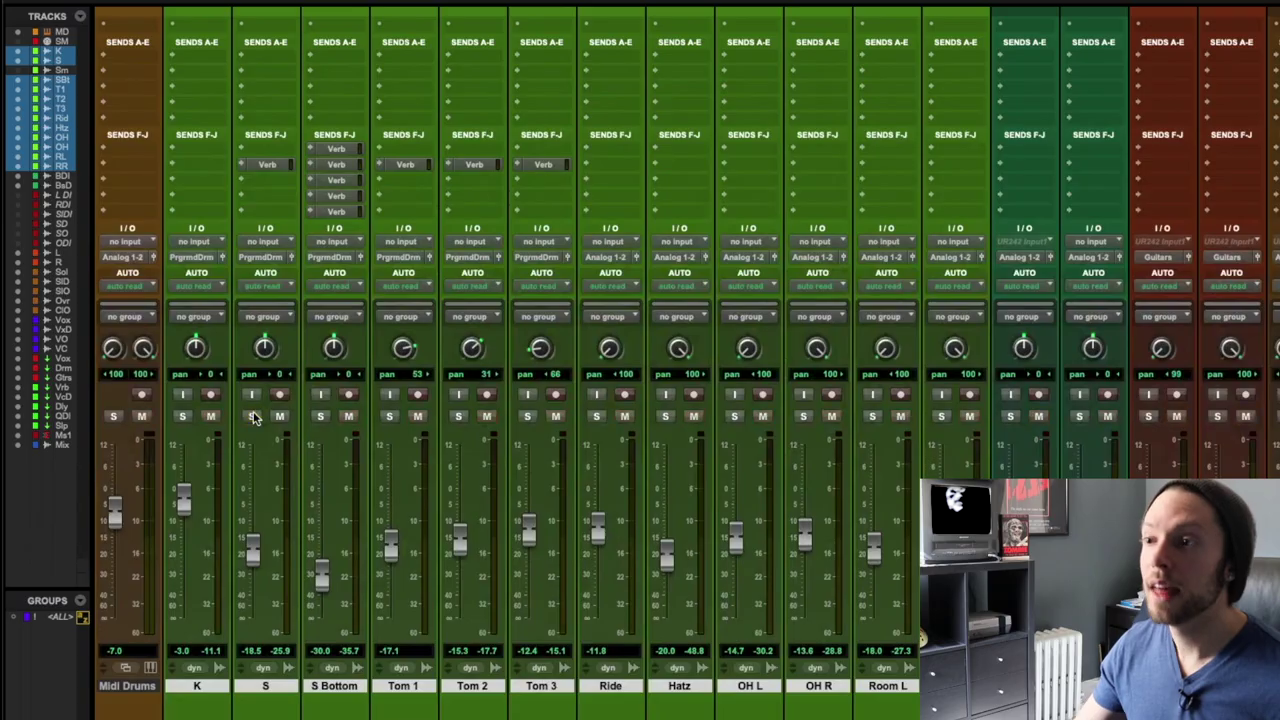
pyautogui.hscroll(10, 818, 375)
# Step: Open the Drums submix EQ3 7-Band: 41.7 Hz high-pass, 11.99 kHz low-pass, cuts near 341.8 Hz and 1.43 kHz
pyautogui.hscroll(10, 818, 375)
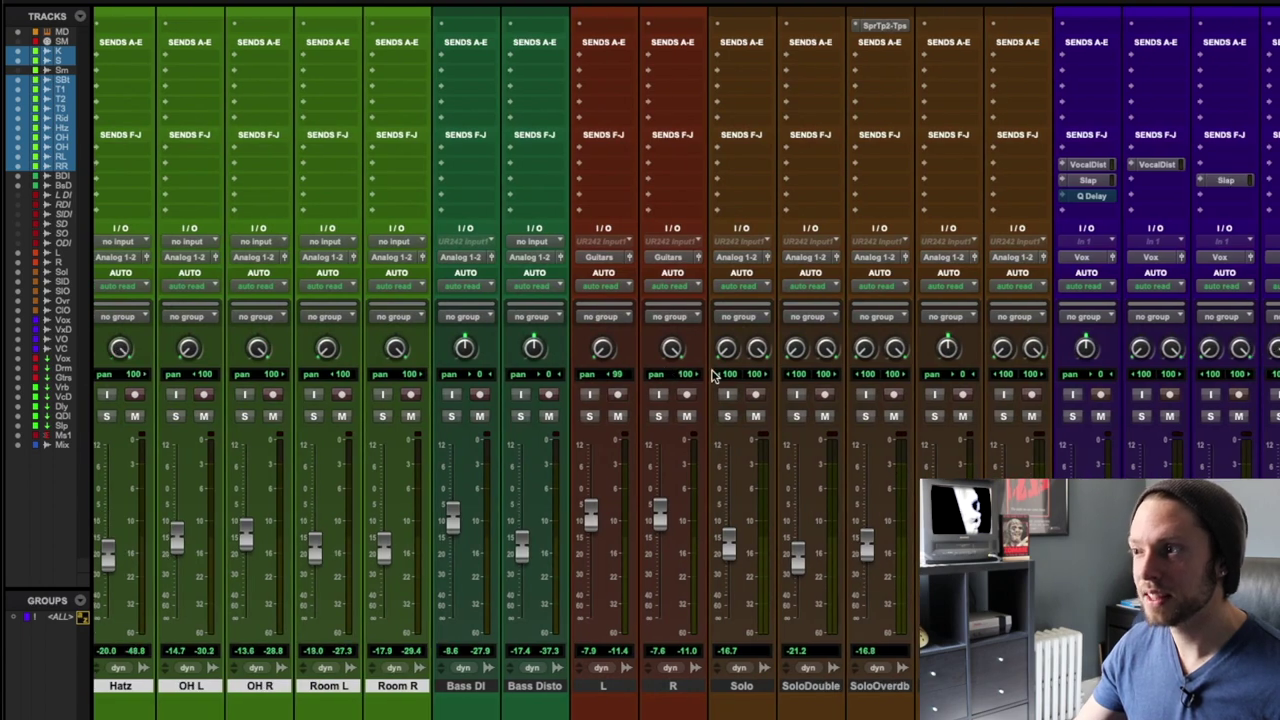
pyautogui.scroll(5, 818, 375)
pyautogui.click(778, 133)
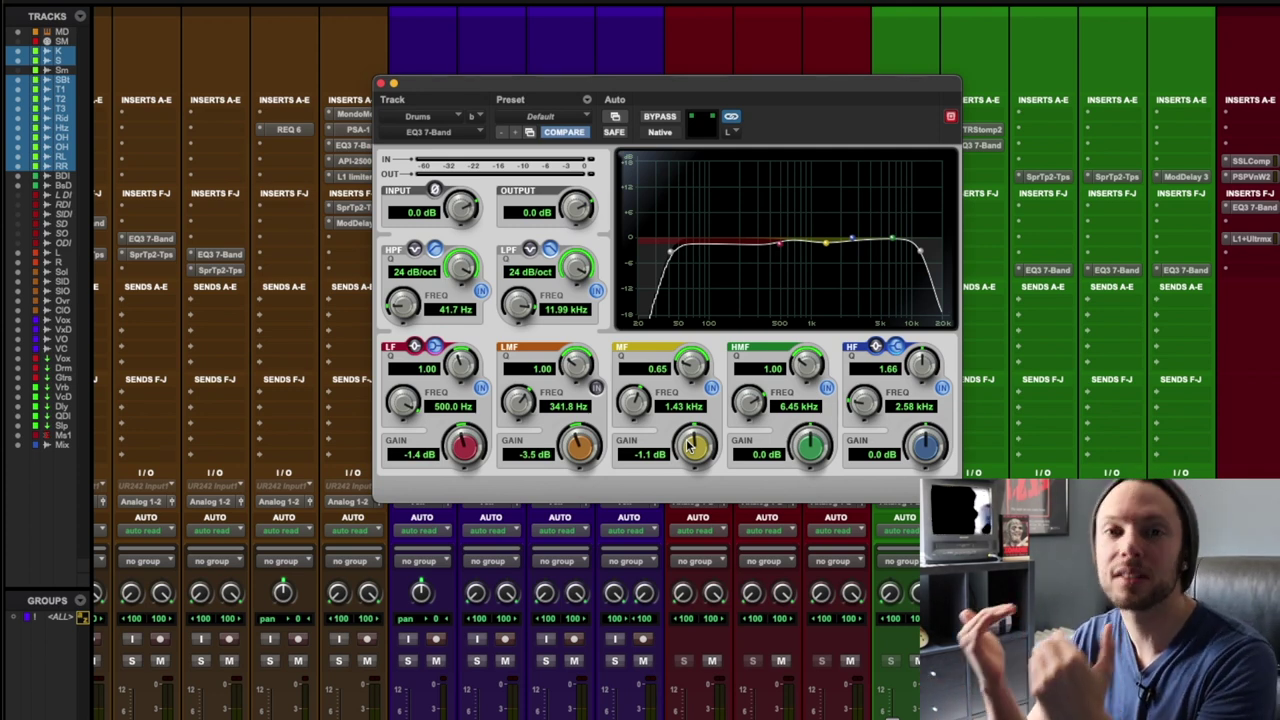
# Step: Close the Drums EQ3 window and scroll the mixer to the Vox, Drums and Guitars faders
pyautogui.click(381, 84)
pyautogui.scroll(-5, 462, 322)
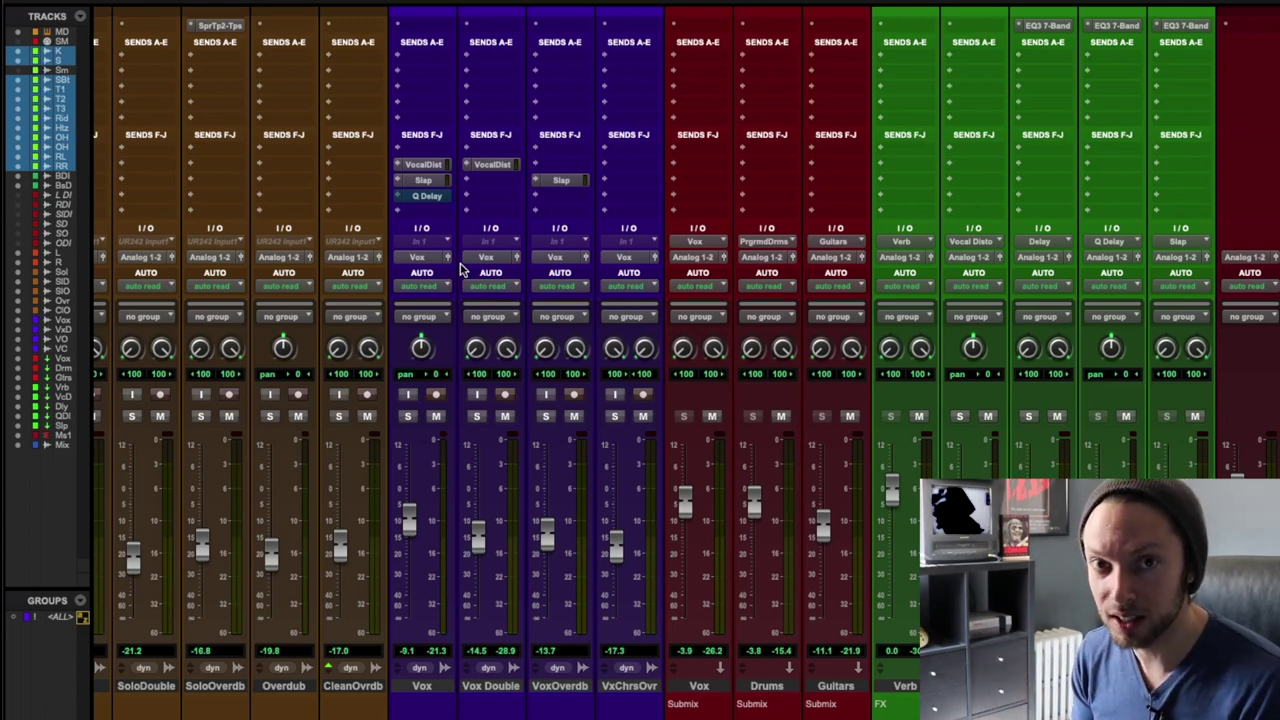
pyautogui.press('super+equal')
pyautogui.press('super+equal')
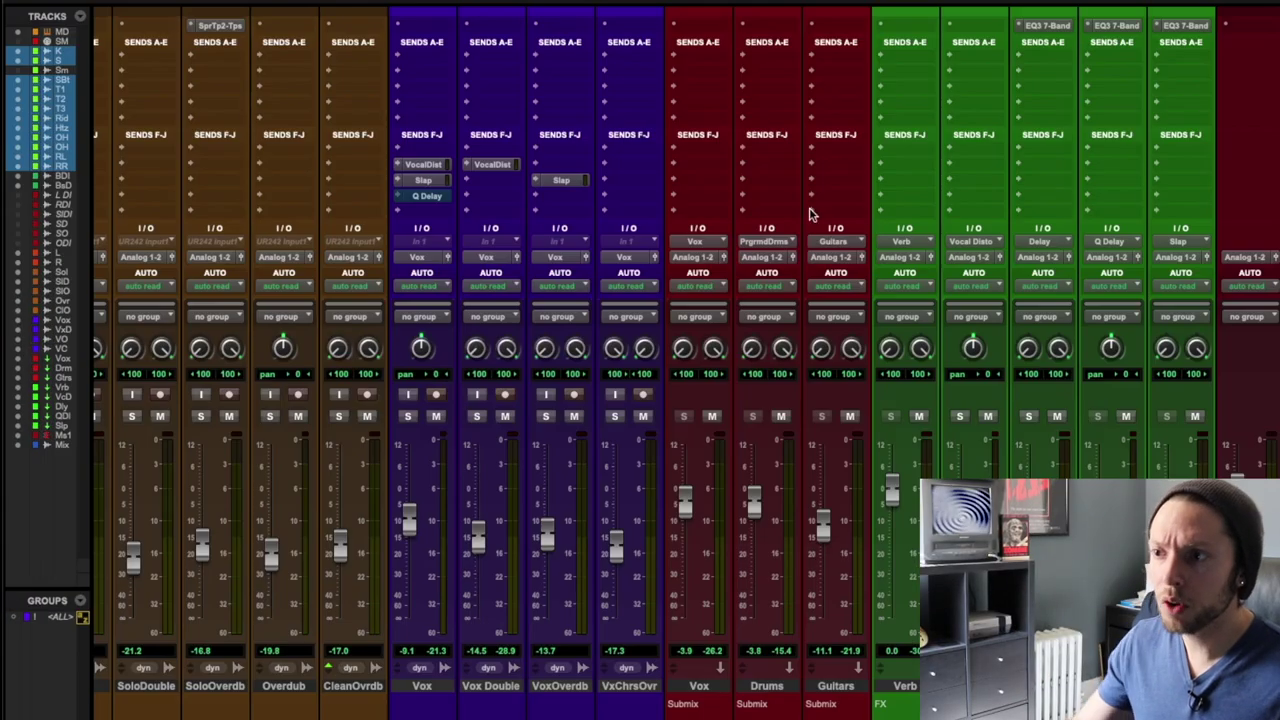
# Step: Switch to the Edit window and scroll through the drum tracks during playback
pyautogui.hscroll(-10, 790, 436)
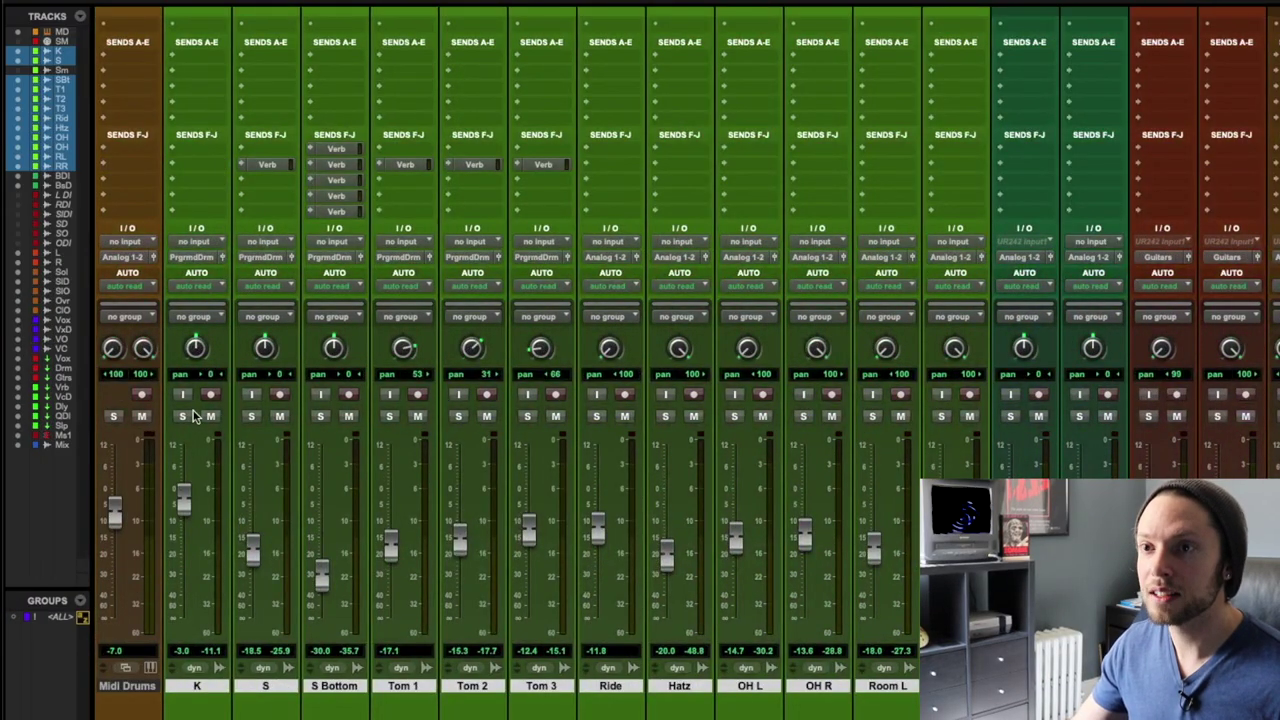
pyautogui.press('super+equal')
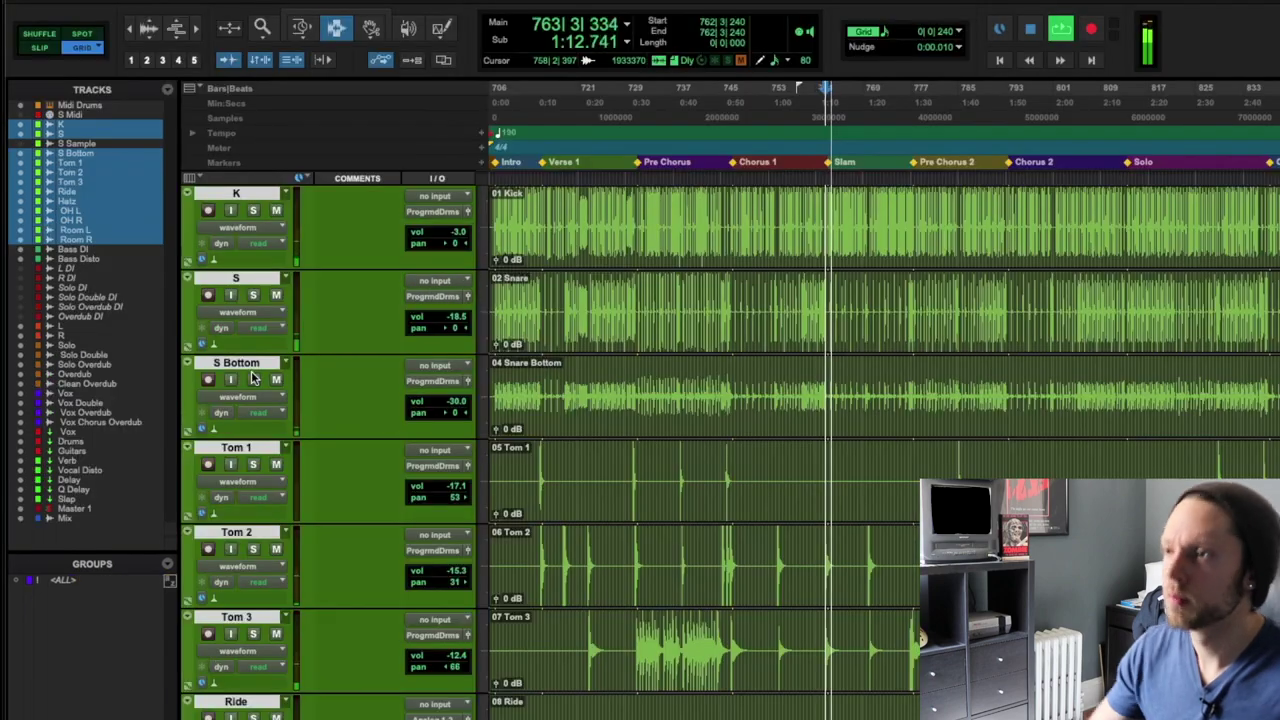
pyautogui.scroll(-2, 934, 423)
pyautogui.scroll(3, 934, 423)
pyautogui.scroll(-3, 860, 398)
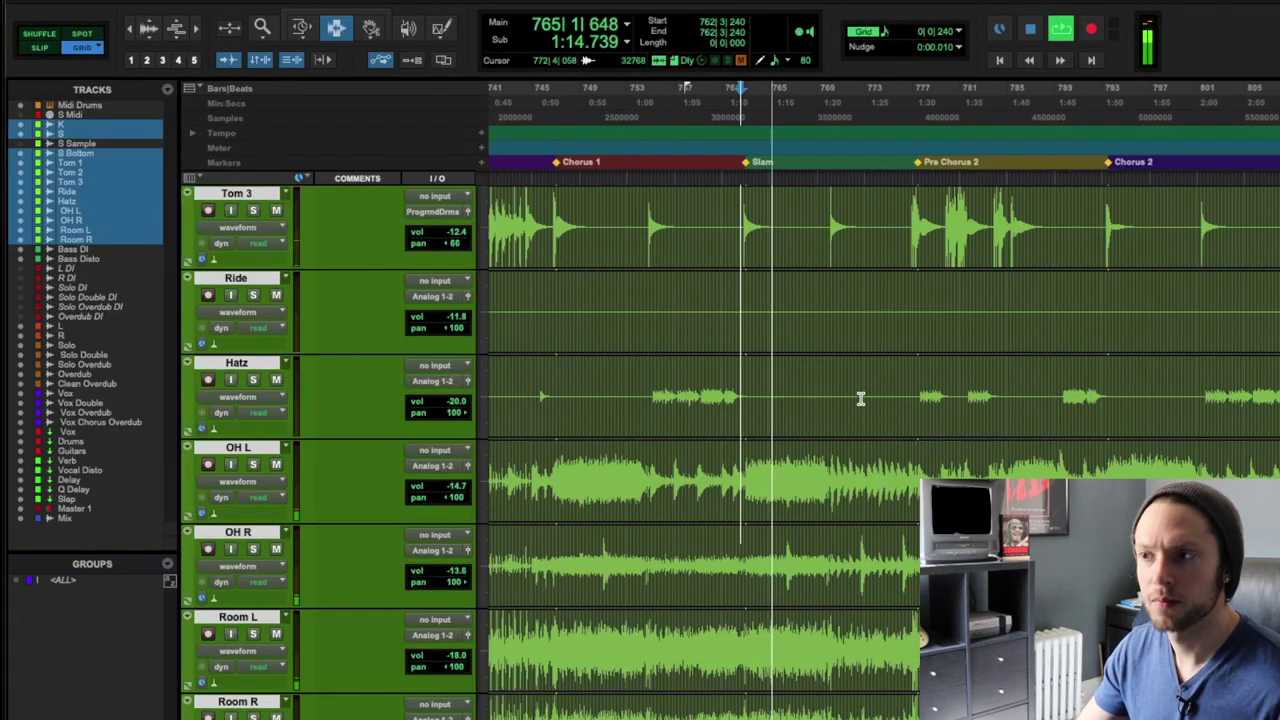
pyautogui.scroll(5, 860, 398)
pyautogui.scroll(3, 858, 398)
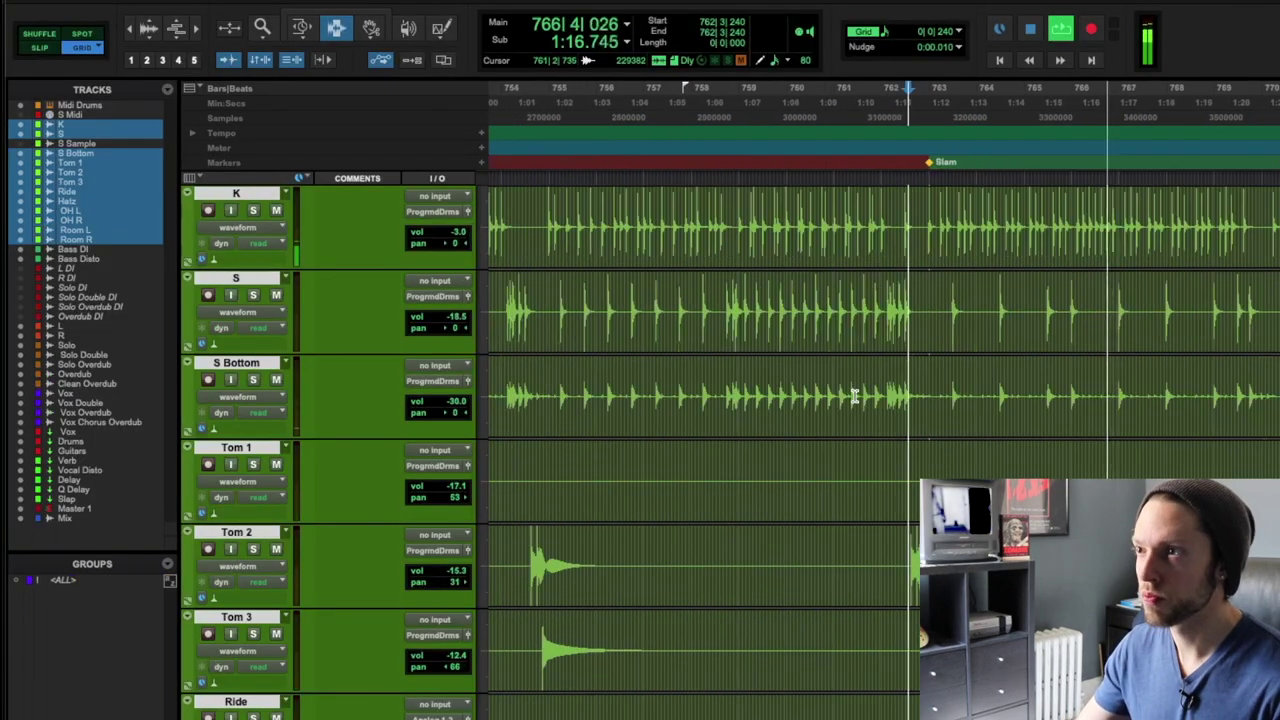
pyautogui.hscroll(6, 855, 397)
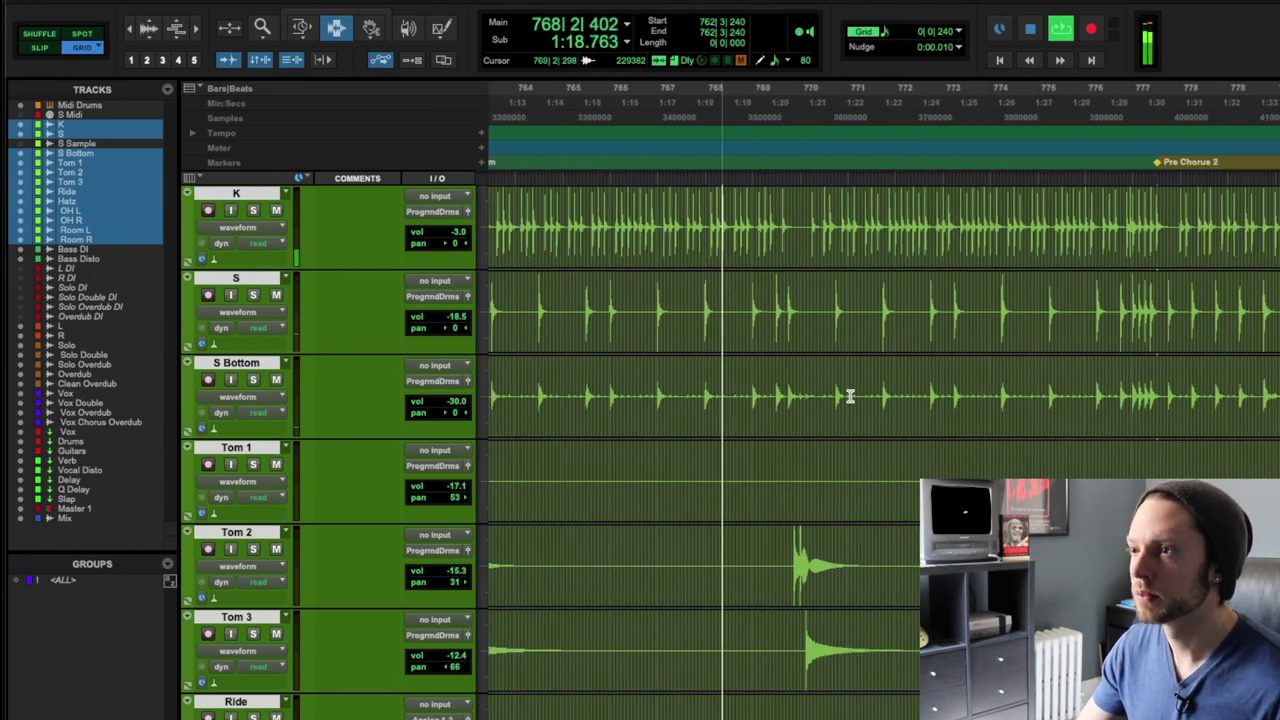
pyautogui.hscroll(3, 739, 377)
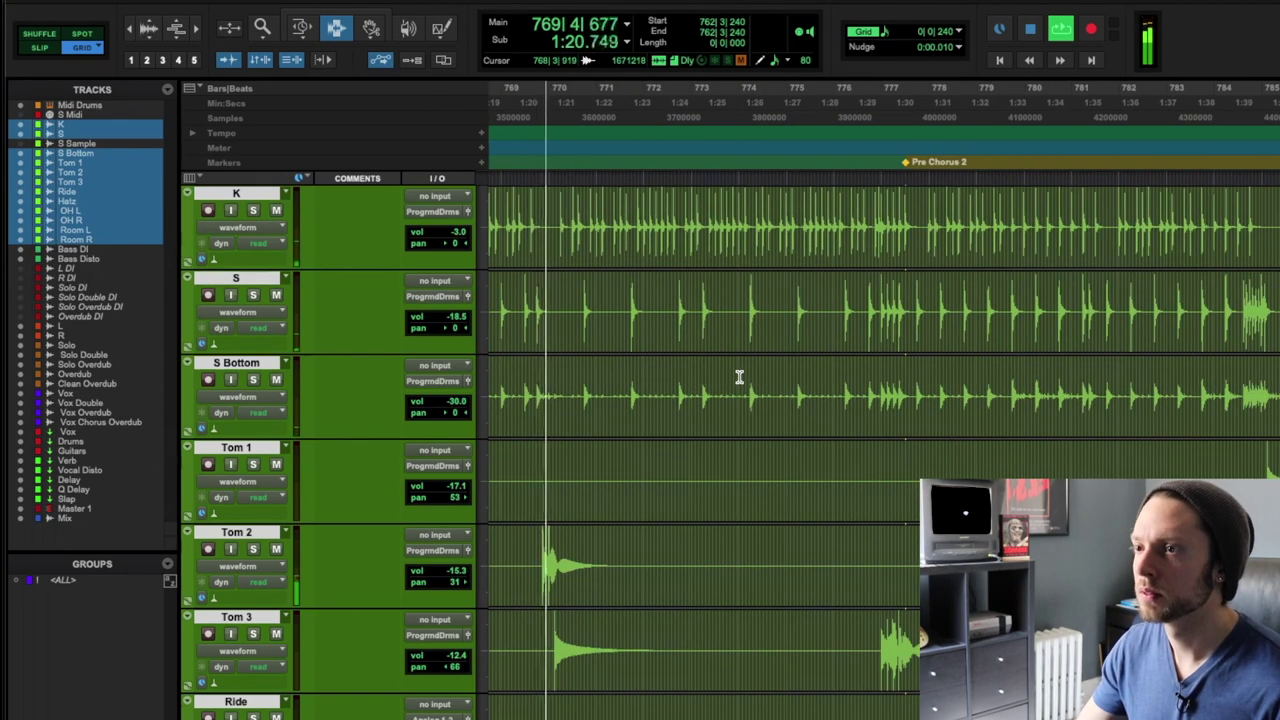
# Step: Back in the mixer, reopen the Drums submix EQ3 7-Band to recheck it
pyautogui.press('super+equal')
pyautogui.hscroll(8, 726, 423)
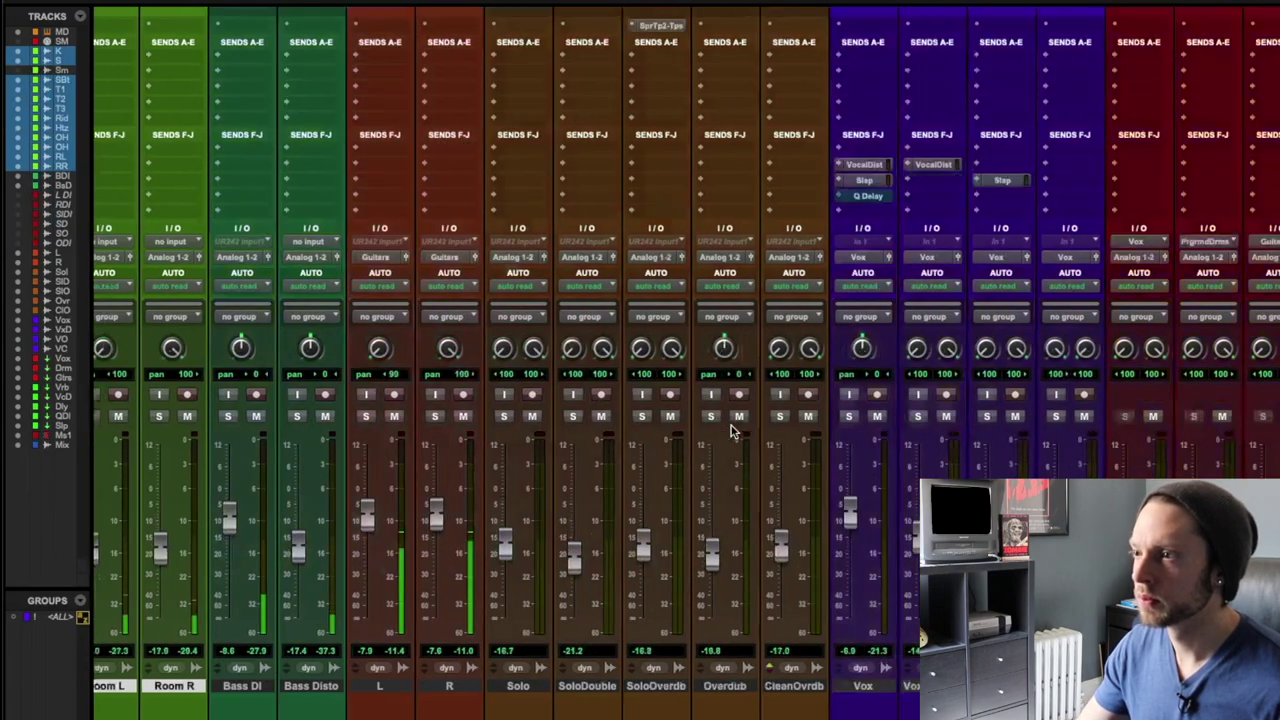
pyautogui.hscroll(6, 730, 430)
pyautogui.scroll(5, 734, 429)
pyautogui.click(790, 131)
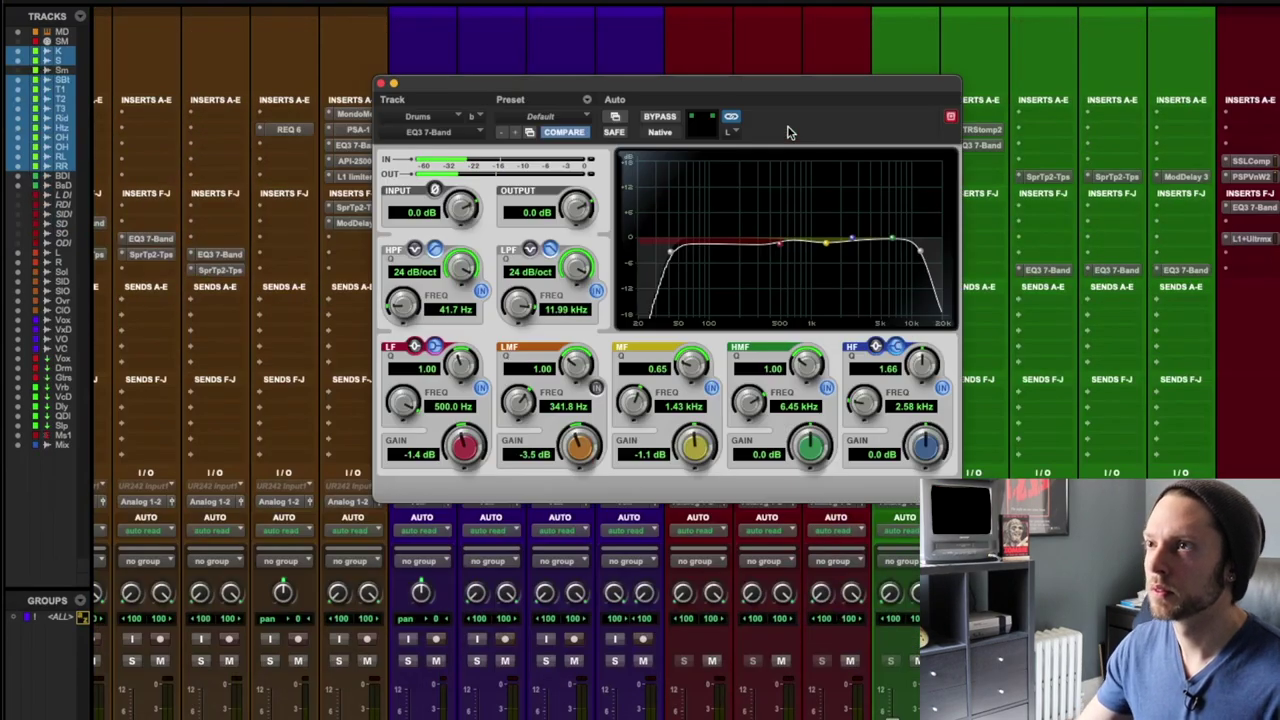
# Step: Close the Drums EQ, return to the Edit window and stop playback at 762|3|240
pyautogui.press('super+w')
pyautogui.scroll(-5, 788, 160)
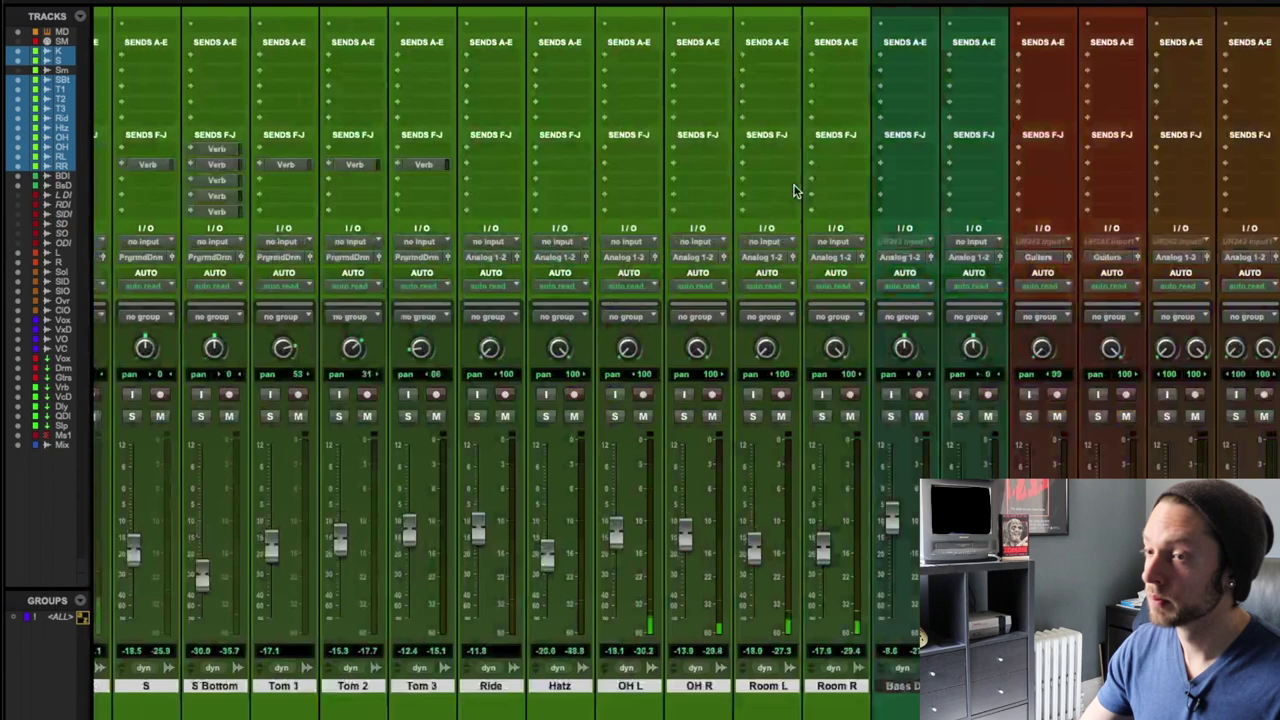
pyautogui.hscroll(-3, 793, 190)
pyautogui.press('super+equal')
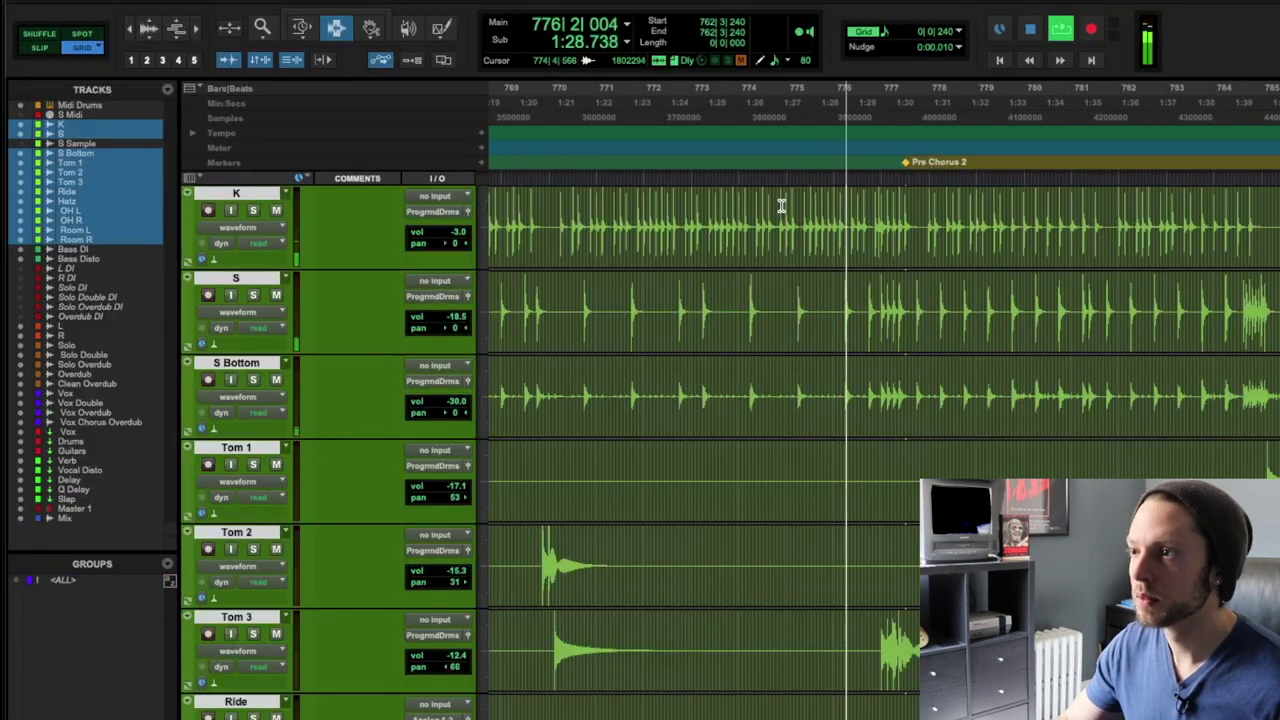
pyautogui.press('space')
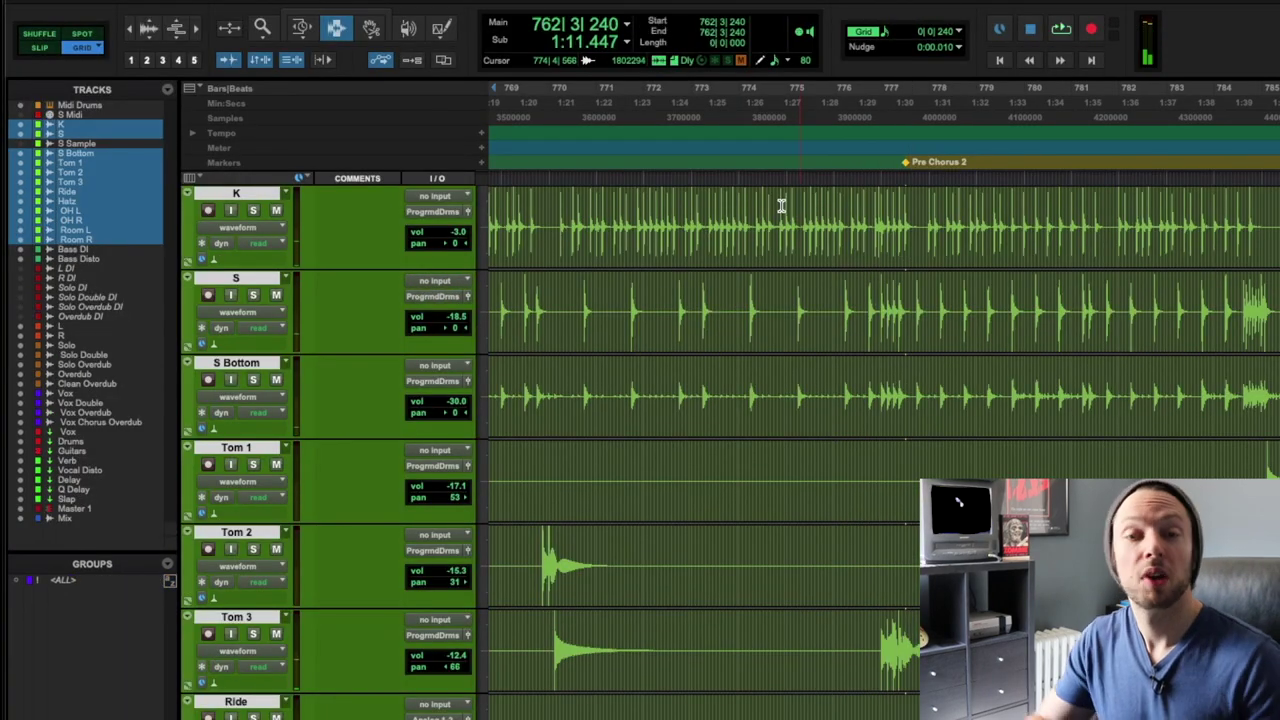